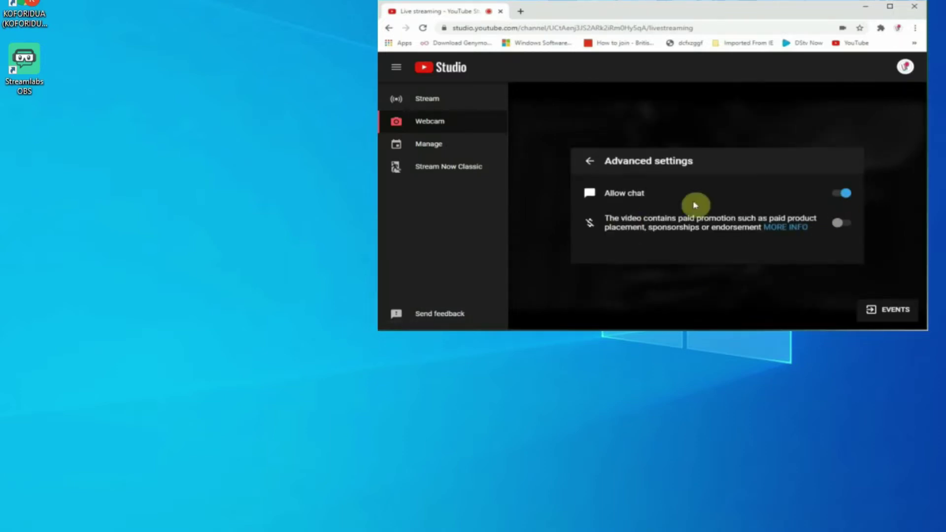
- Proceed from the YouTube webcam stream details to the stream preview and upload a custom thumbnail
click(865, 306)
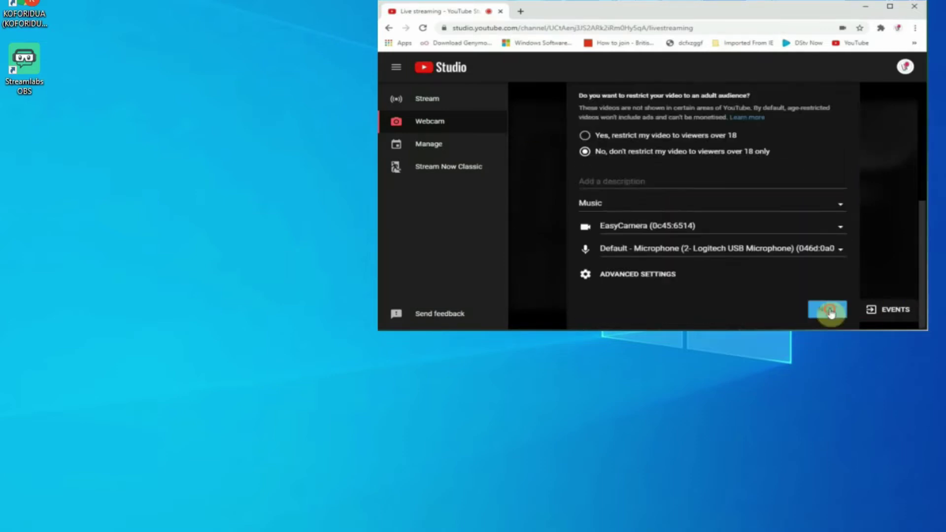
click(829, 311)
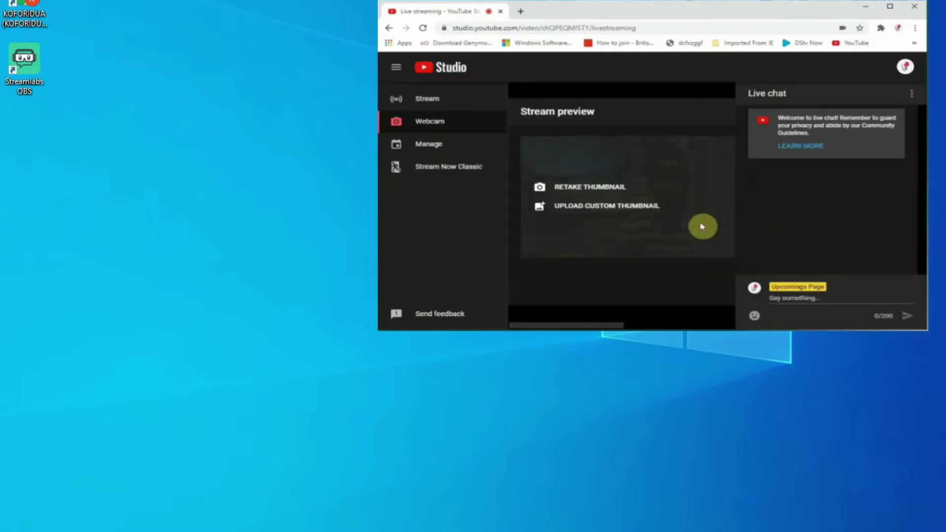
click(576, 211)
double_click(559, 127)
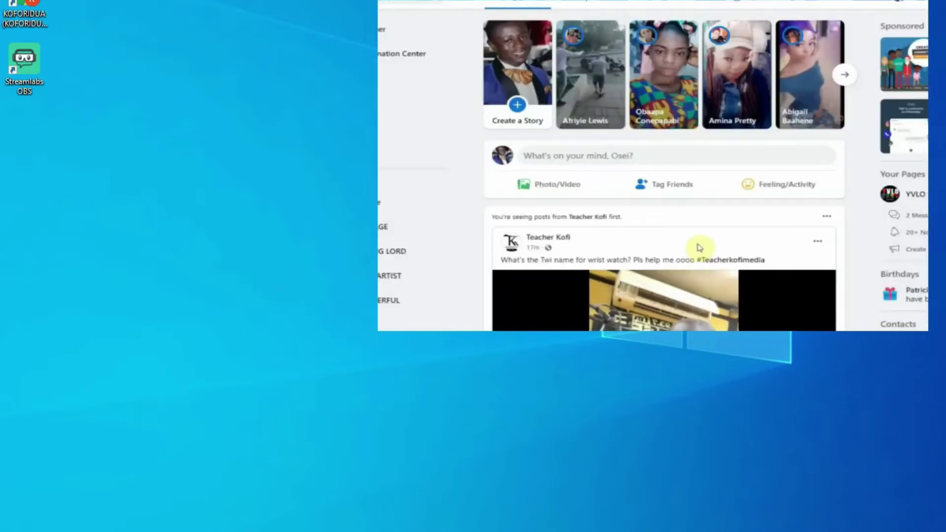
- Switch to Facebook, start a live video from a new post with camera access allowed, and open the microphone source choices
click(608, 165)
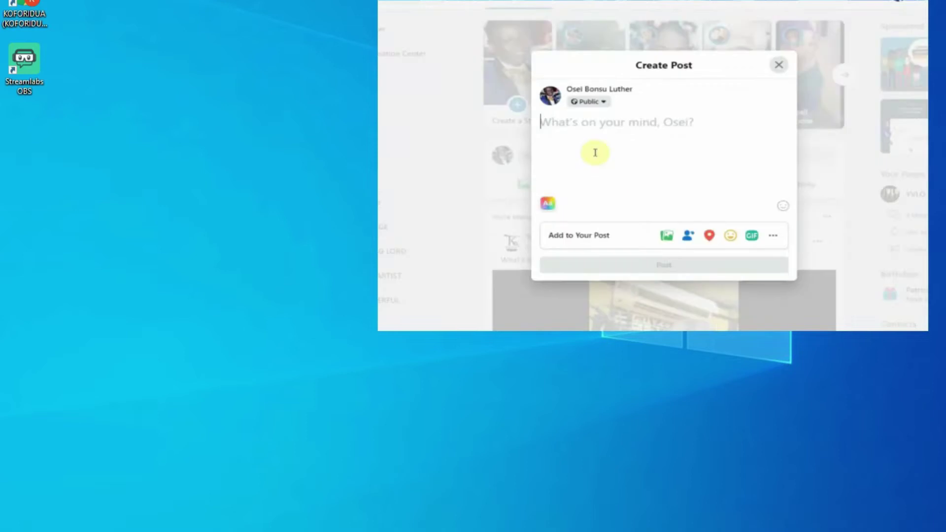
click(773, 235)
click(707, 143)
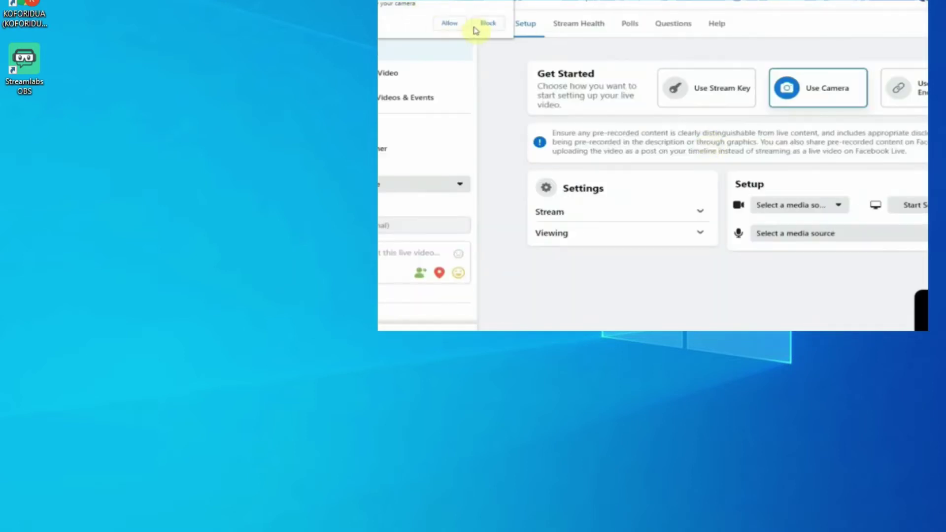
click(451, 23)
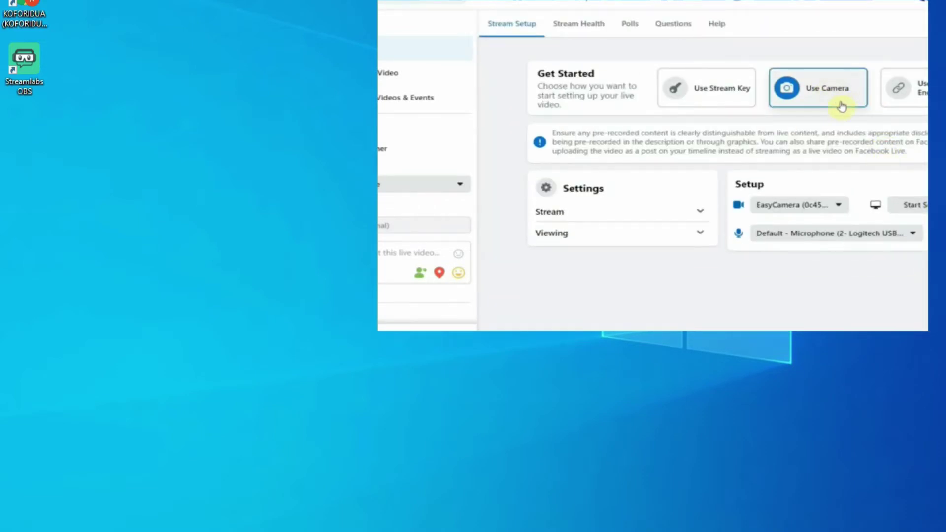
click(856, 233)
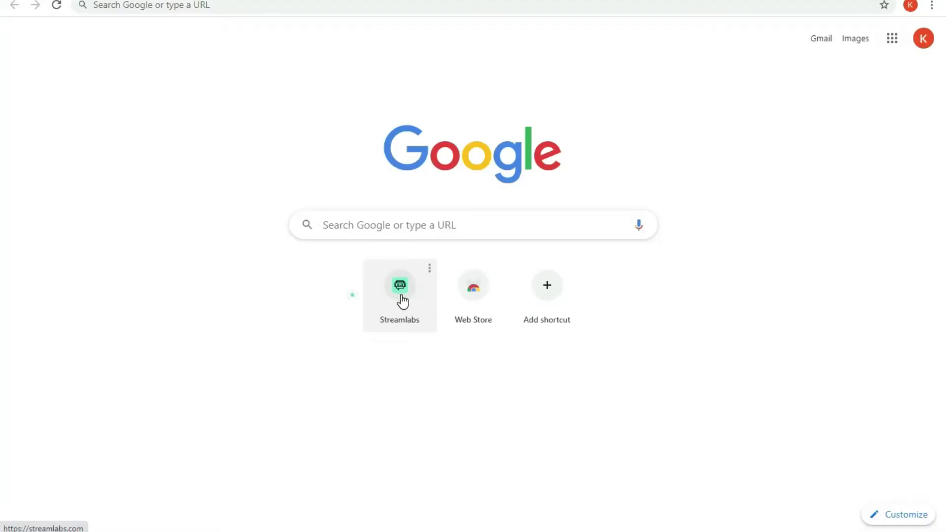
- View the Streamlabs download page in Chrome, and minimise the browser
click(401, 296)
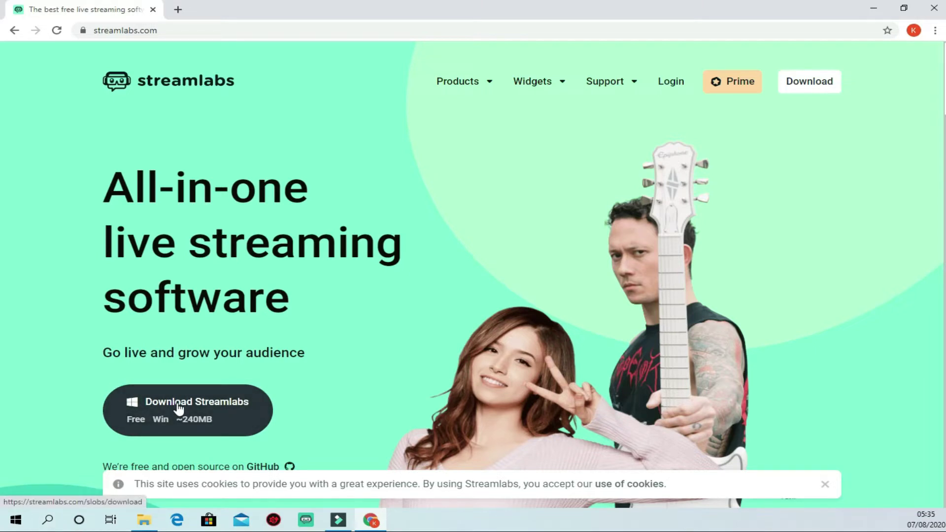
click(882, 8)
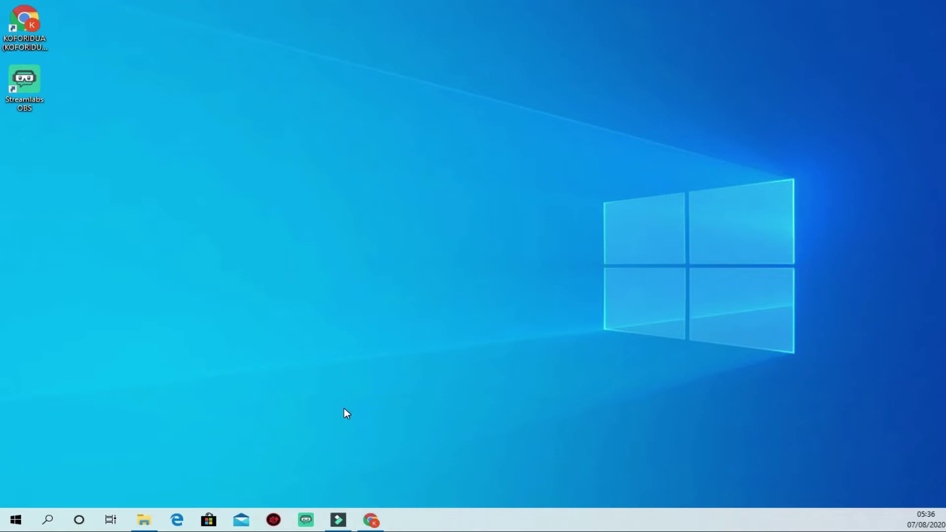
- Launch Streamlabs OBS as administrator
right_click(305, 520)
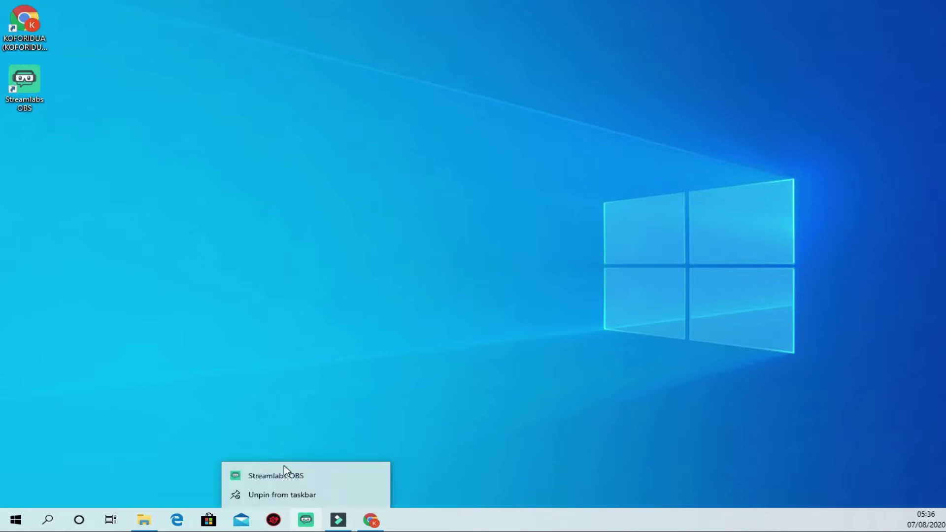
click(287, 476)
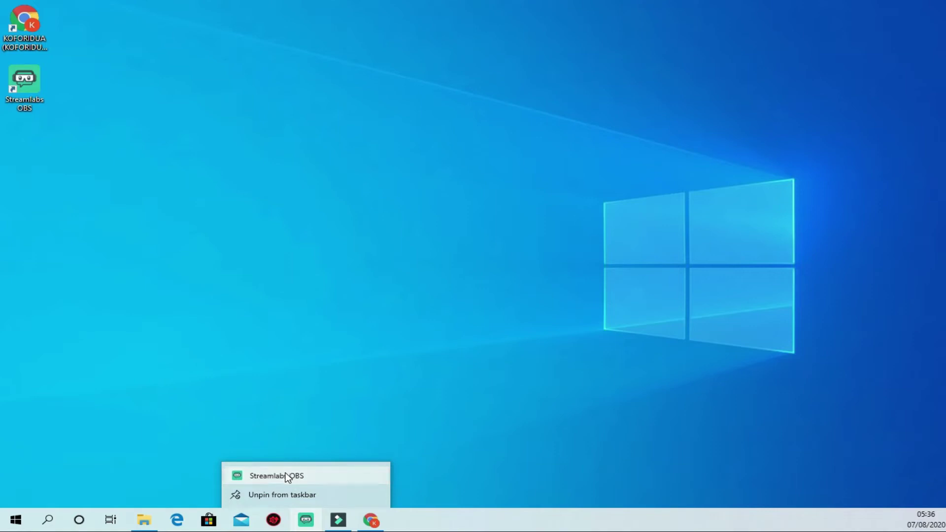
right_click(288, 476)
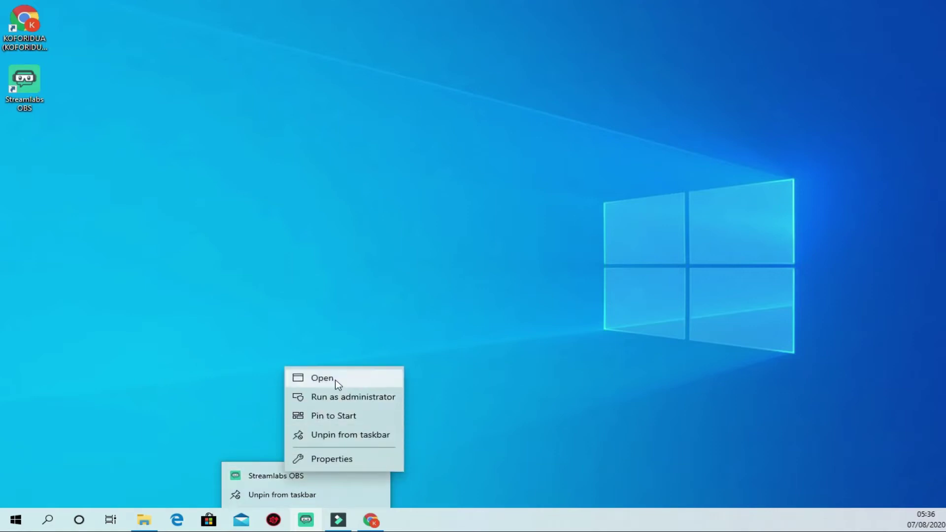
click(367, 398)
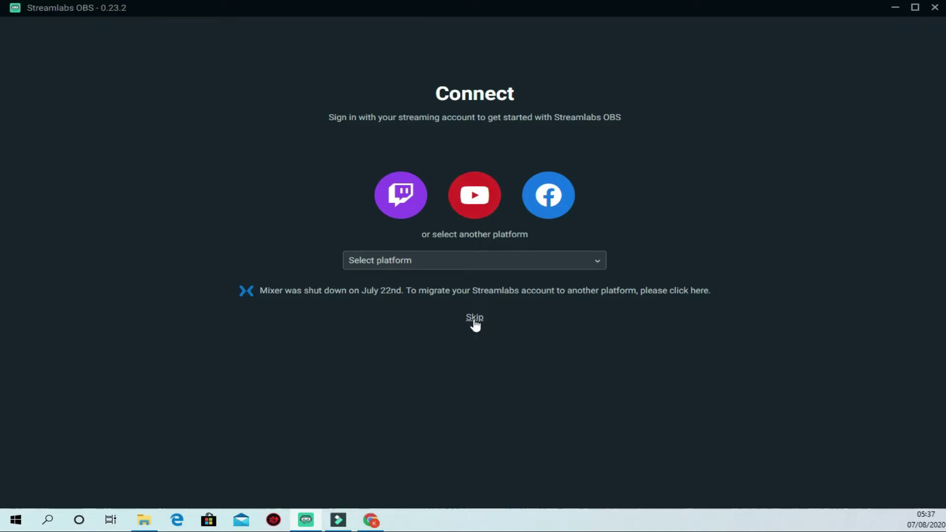
- Connect Streamlabs OBS to YouTube with the listed Google account, allow the requested access, and choose to start fresh
click(482, 196)
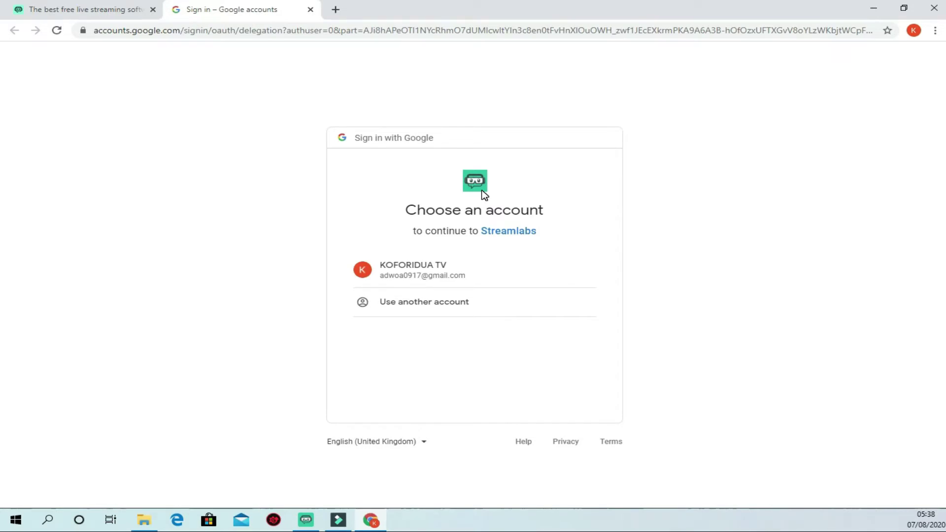
click(409, 272)
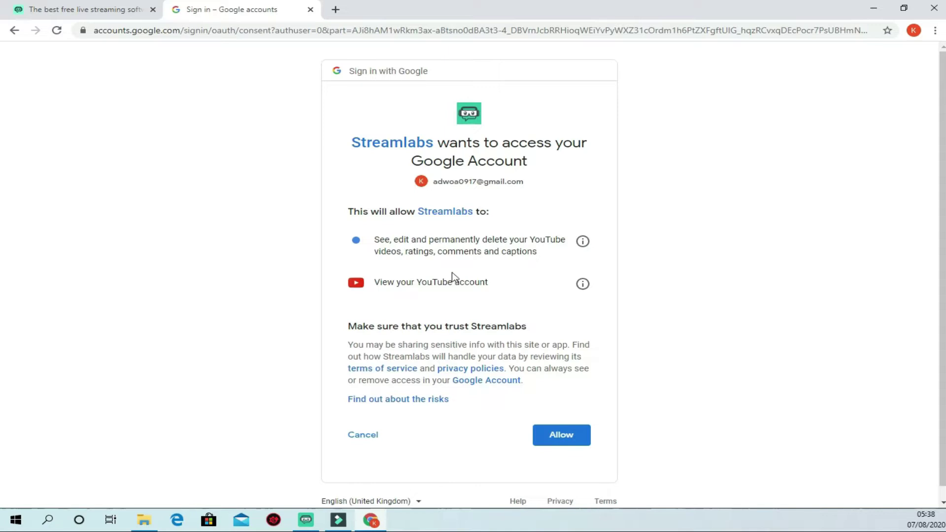
click(566, 443)
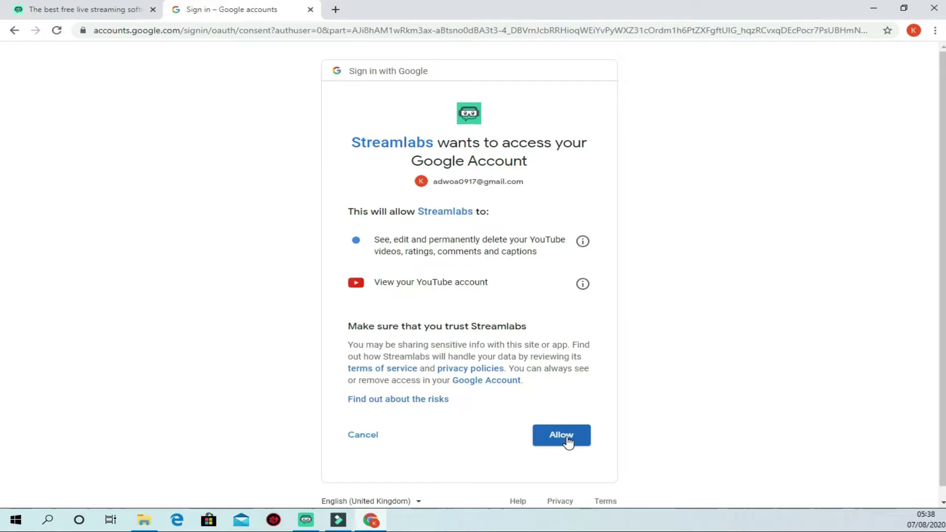
click(565, 440)
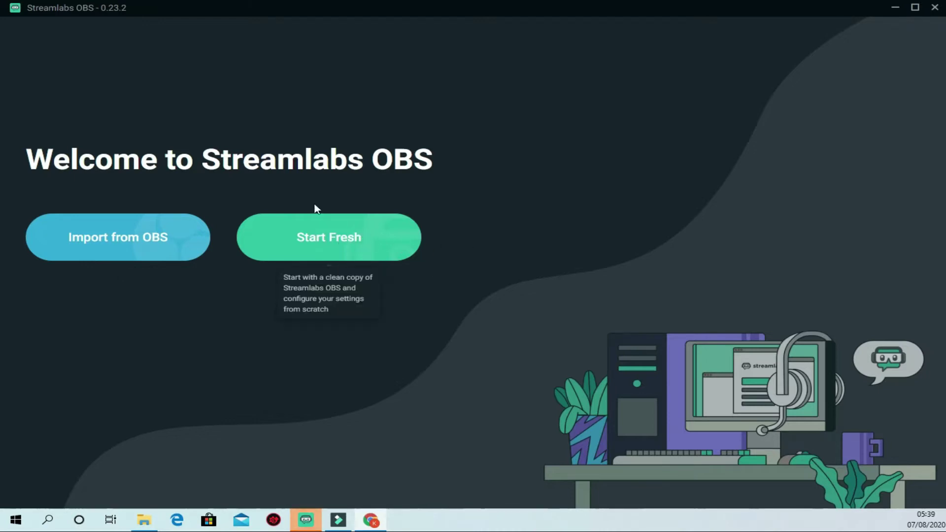
click(325, 241)
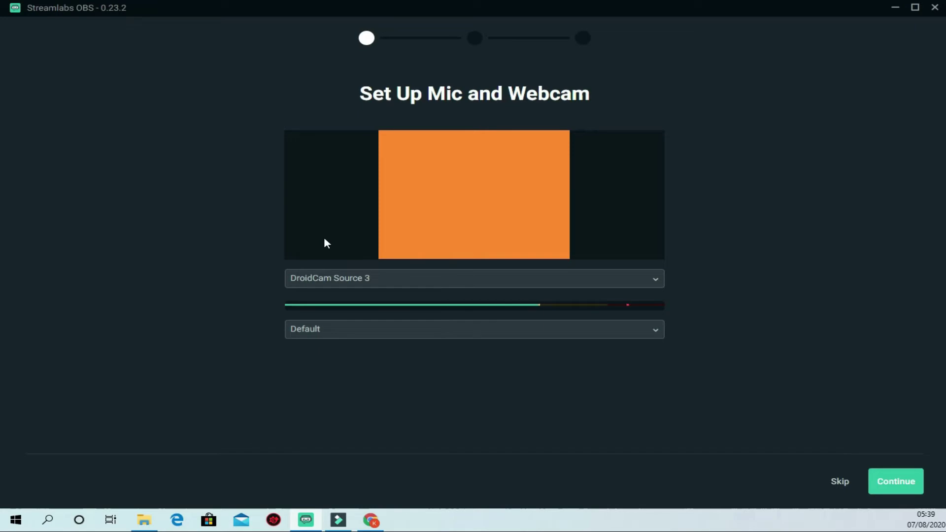
- Try EpocCam Camera as the webcam and look through the available microphones
click(654, 280)
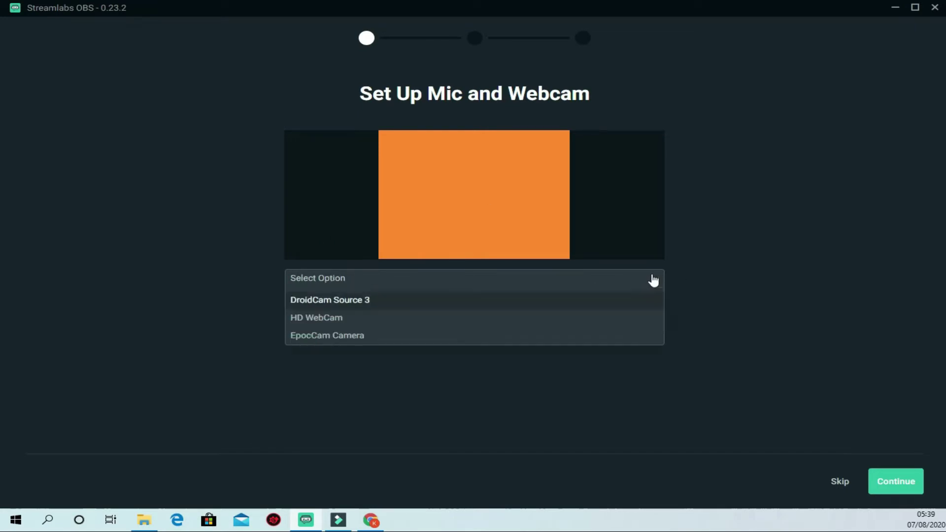
click(360, 339)
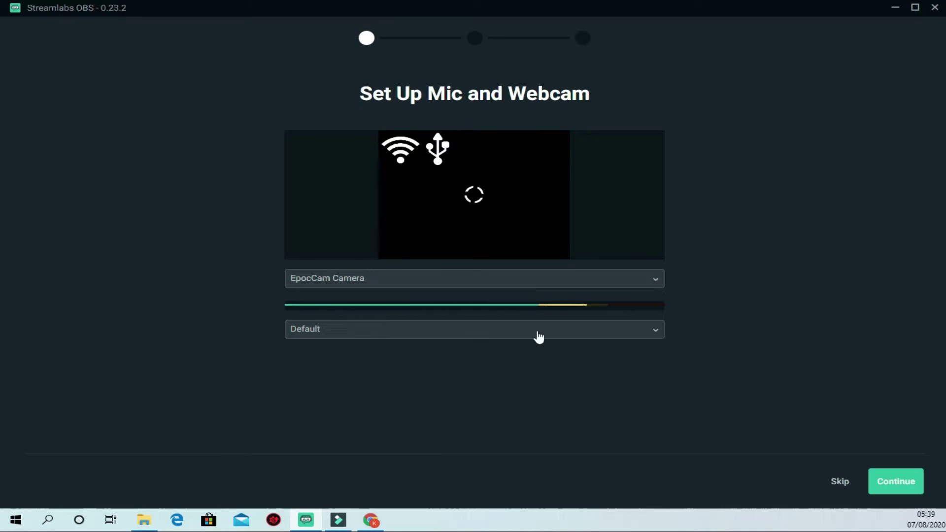
click(593, 339)
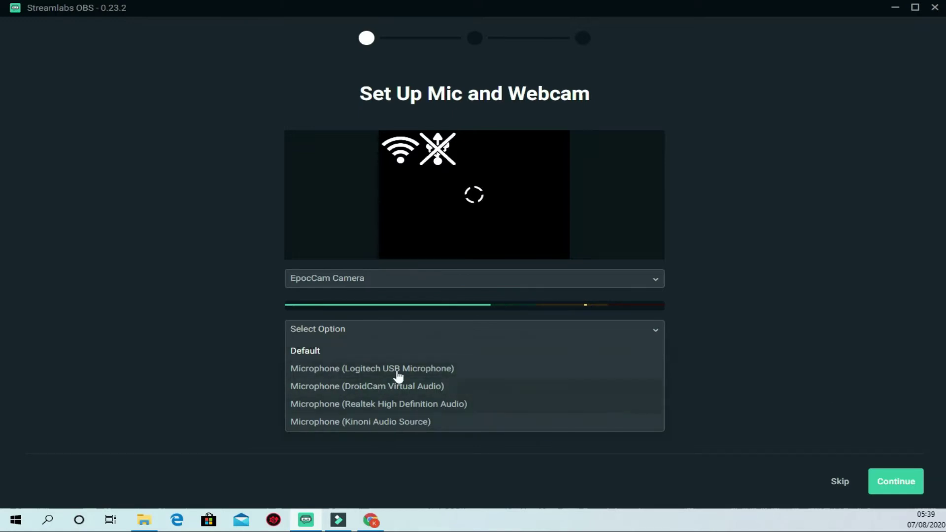
click(725, 356)
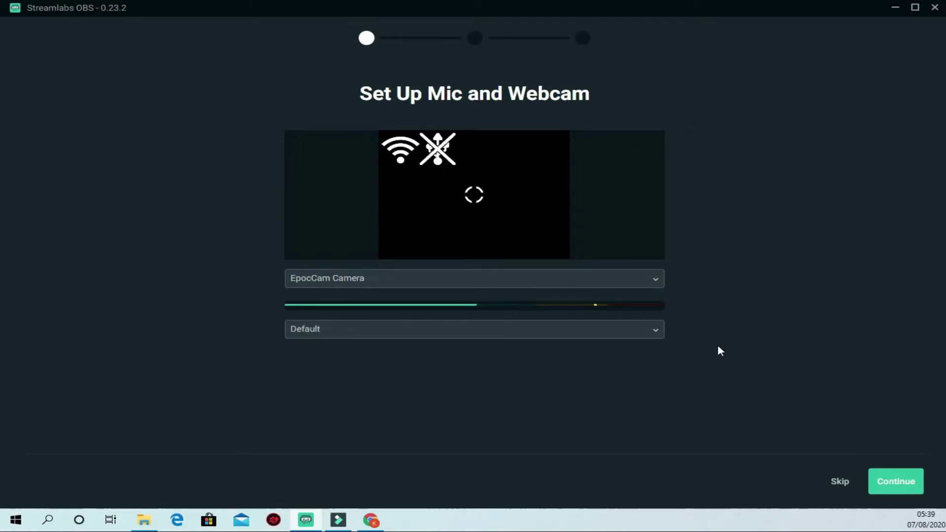
- Set the webcam to DroidCam Source 3 and accept the setup with the default microphone
click(531, 286)
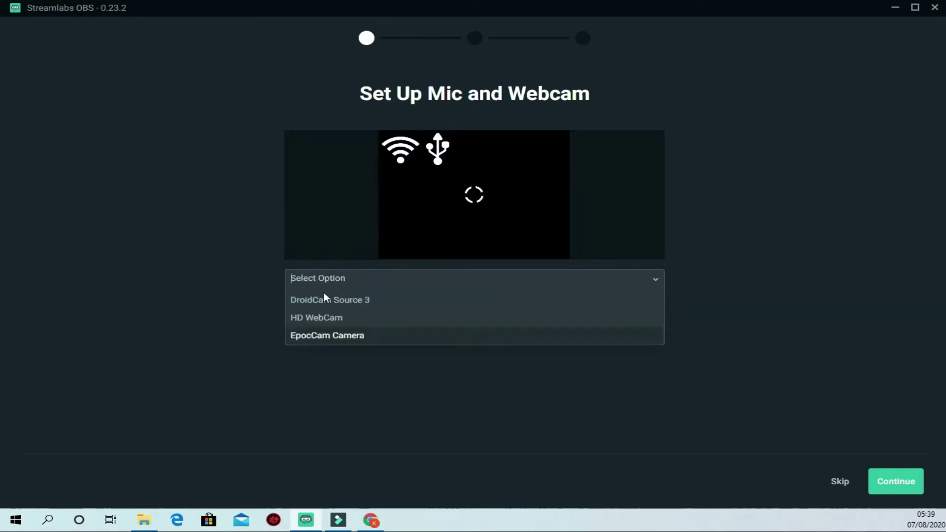
click(314, 301)
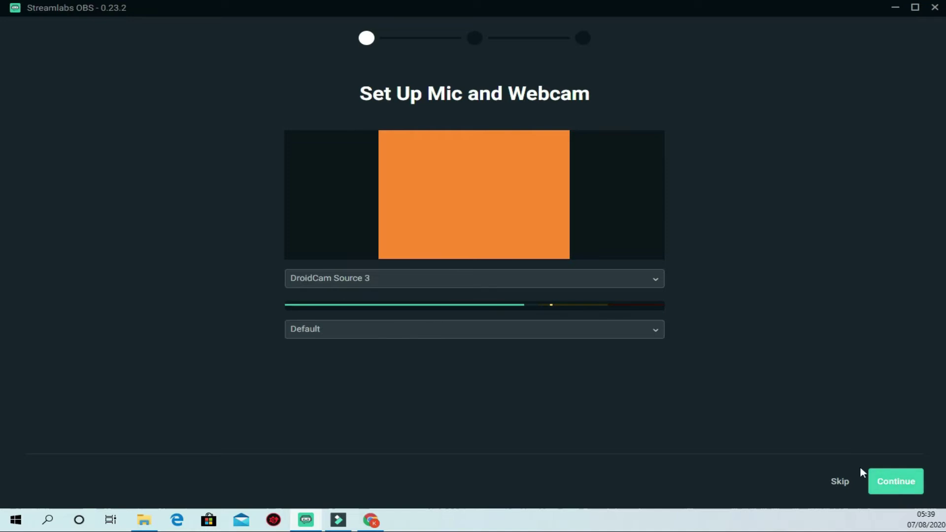
click(908, 481)
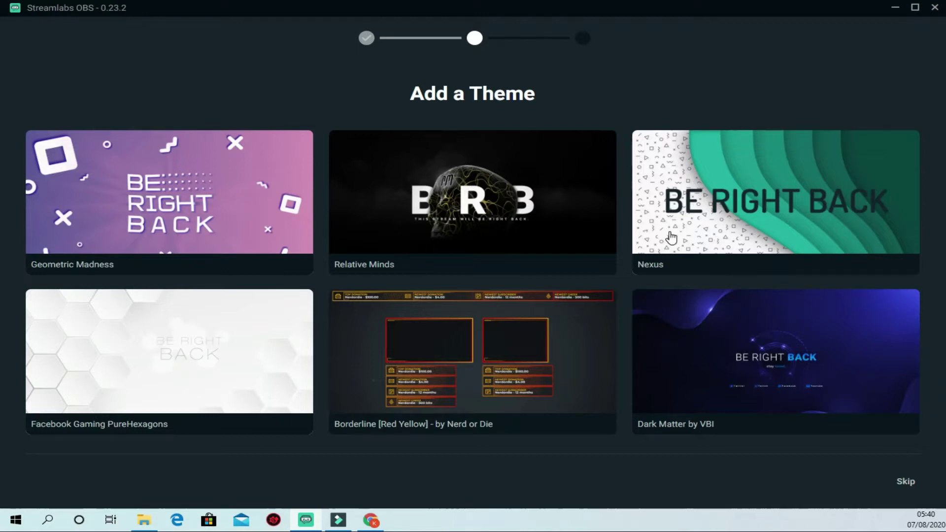
- Skip the theme selection and the Prime offer, and dismiss the Scene Collections tip
click(907, 483)
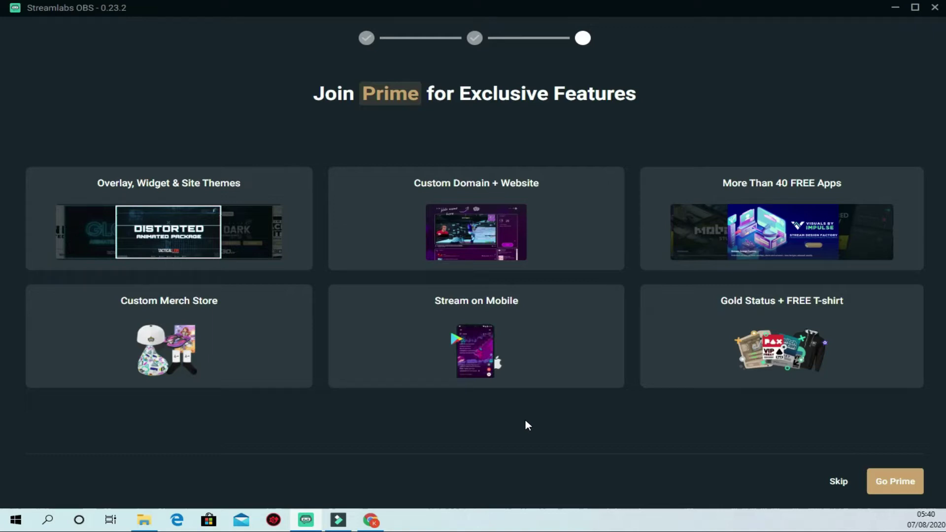
click(839, 481)
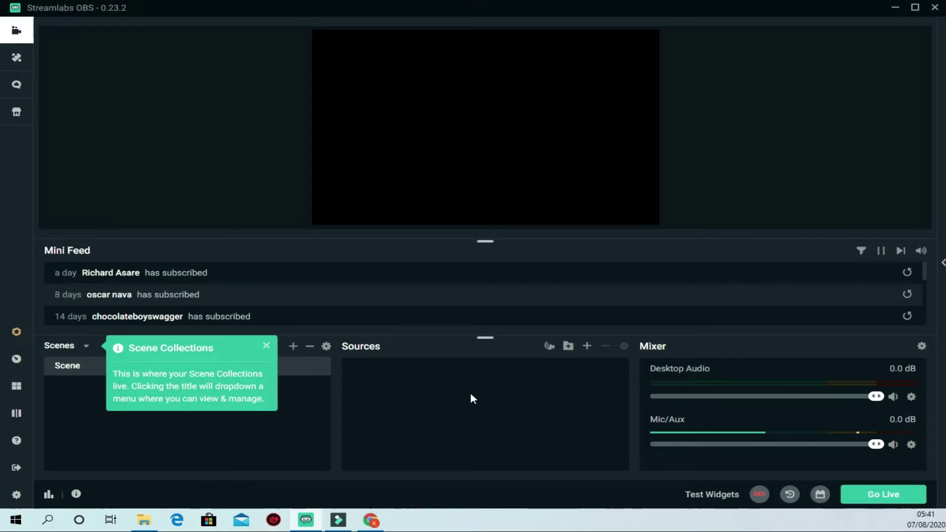
click(266, 345)
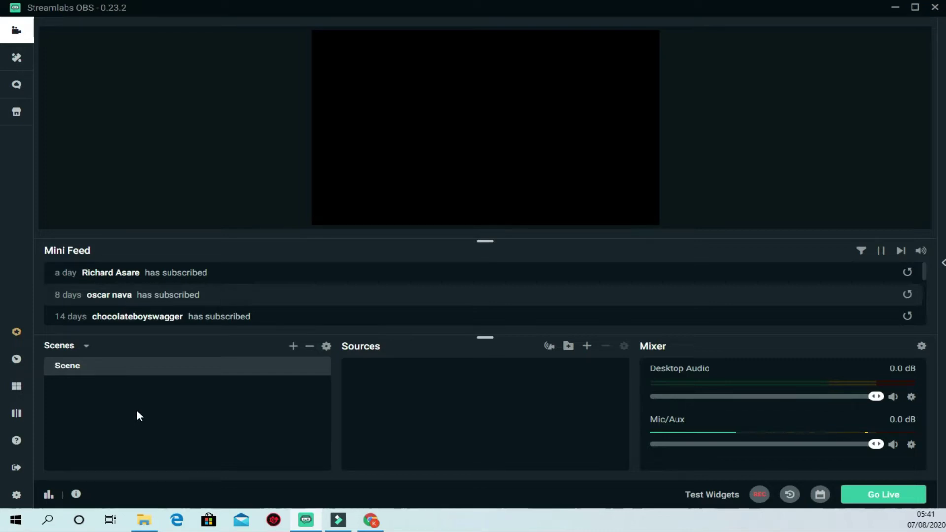
- Rename the existing scene to "video"
right_click(76, 368)
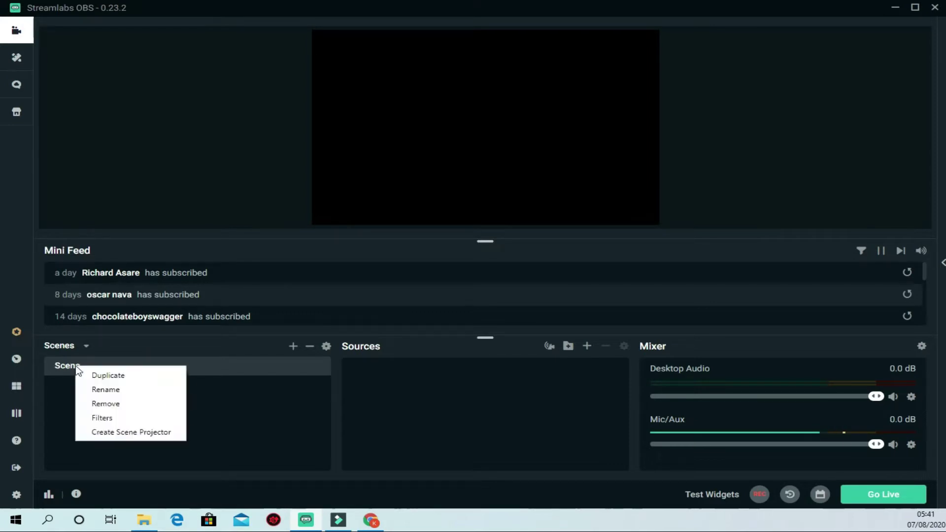
click(117, 389)
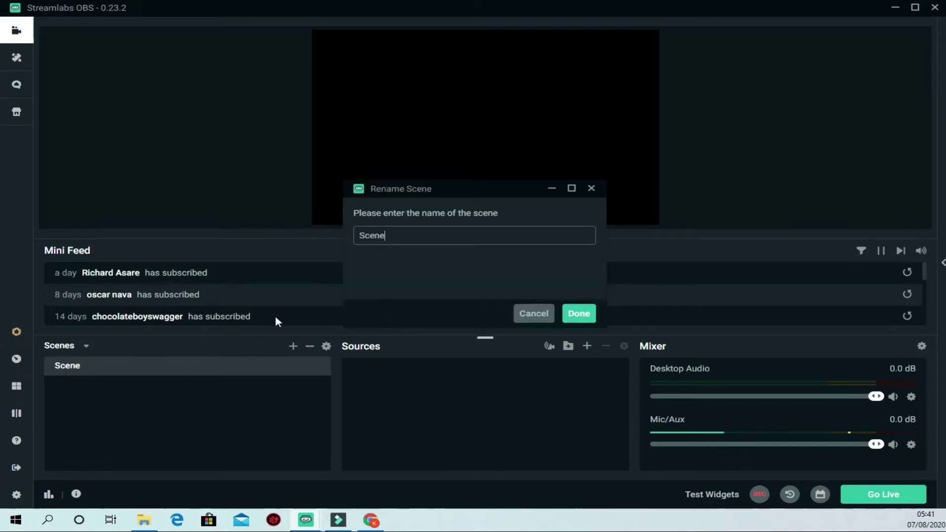
drag(387, 236, 348, 232)
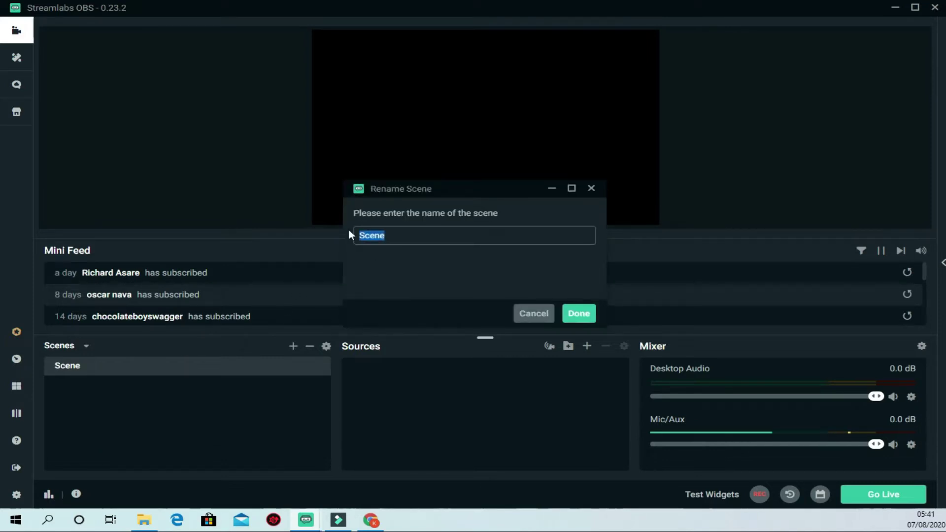
text(video)
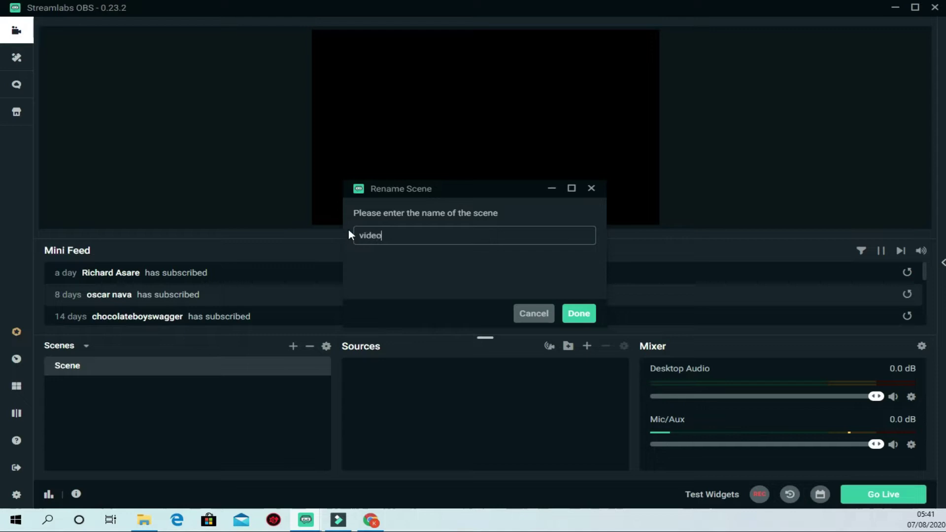
click(578, 313)
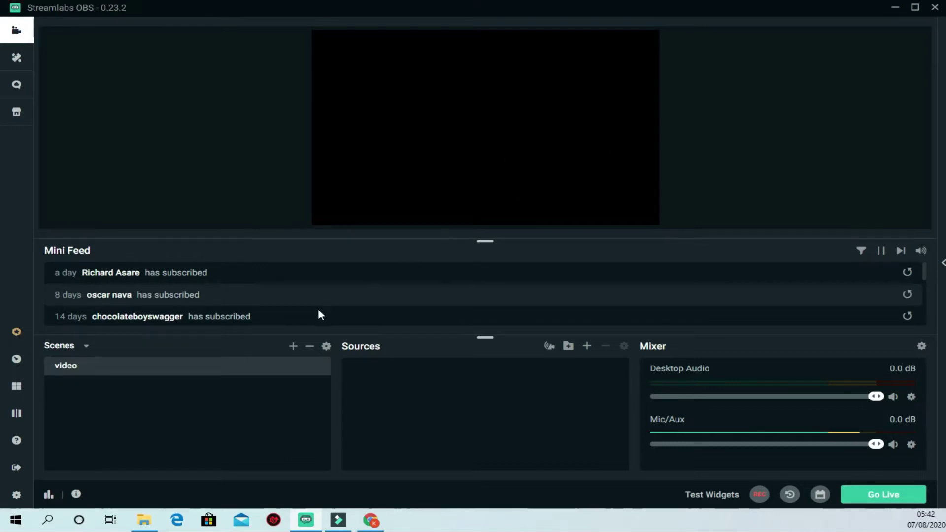
- Add a new scene named "image"
click(294, 346)
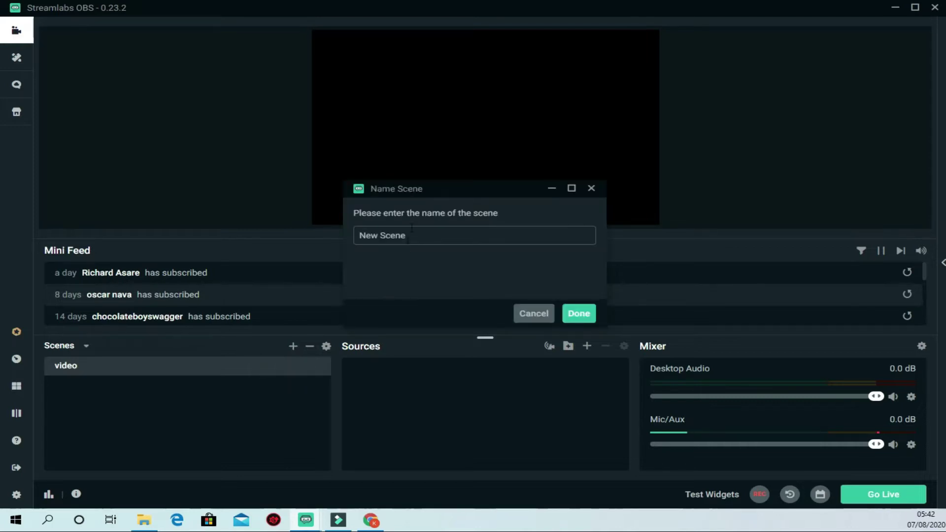
text(image)
click(574, 315)
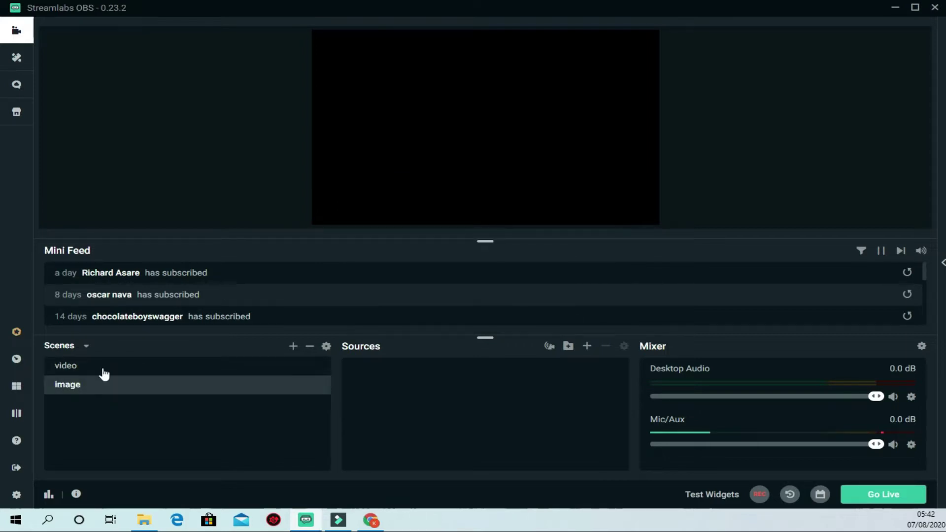
- Add a third scene named "text" below the video and image scenes
click(82, 367)
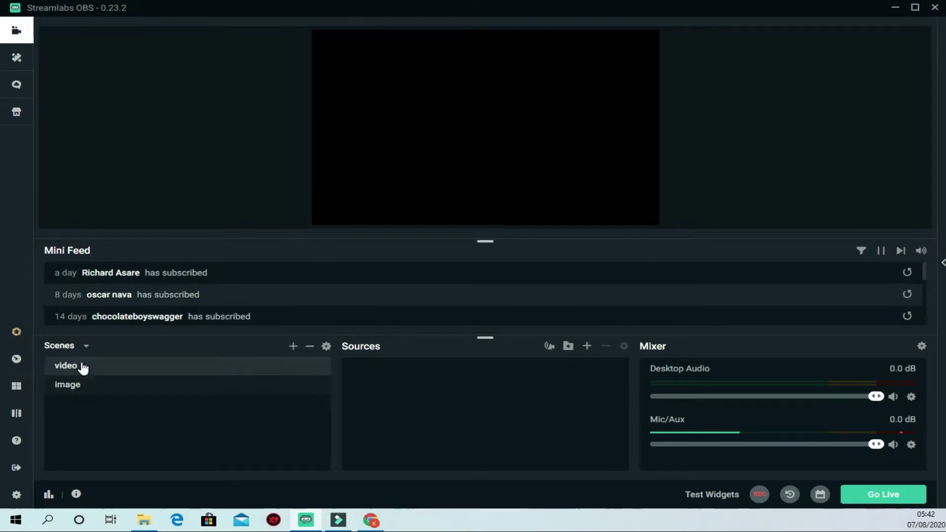
click(70, 390)
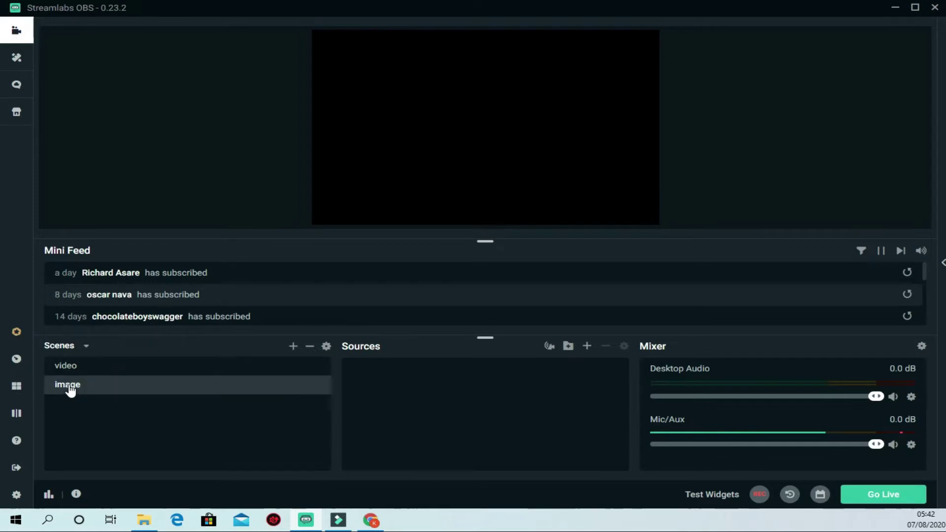
right_click(144, 408)
click(295, 345)
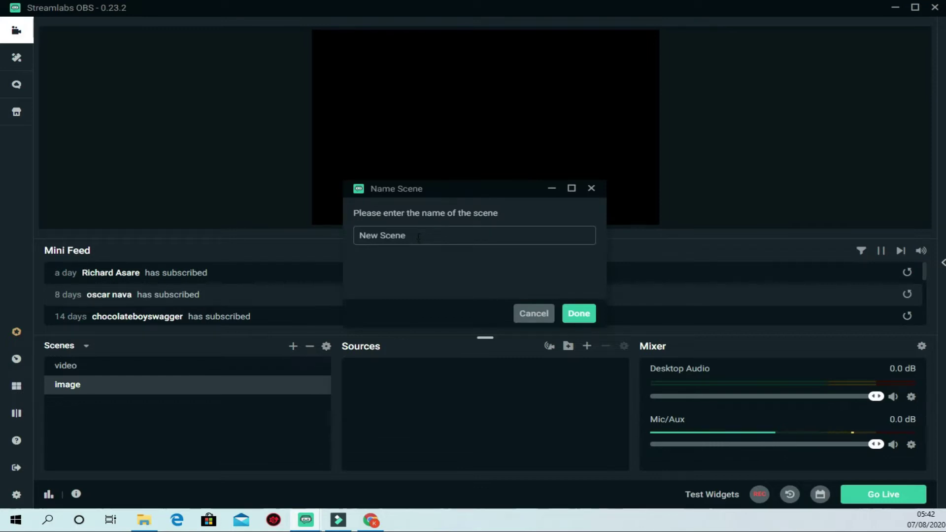
drag(422, 235, 347, 237)
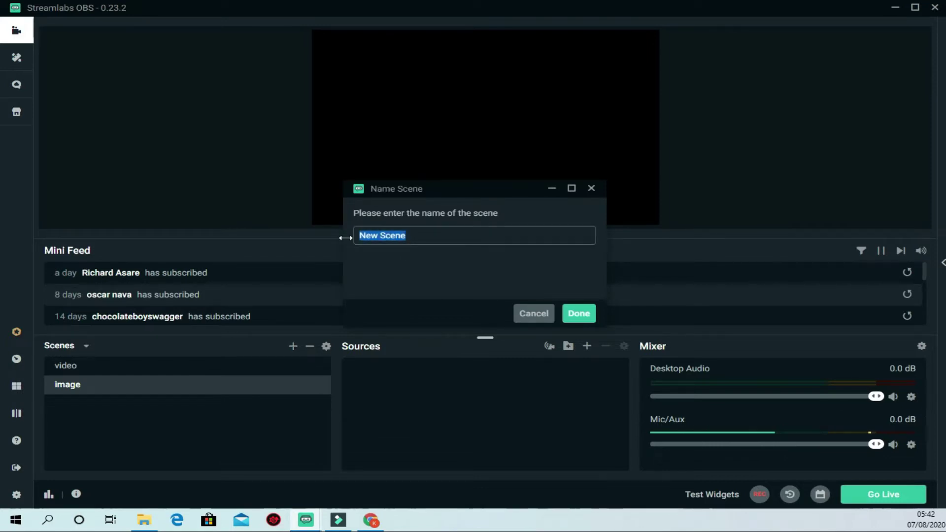
text(t)
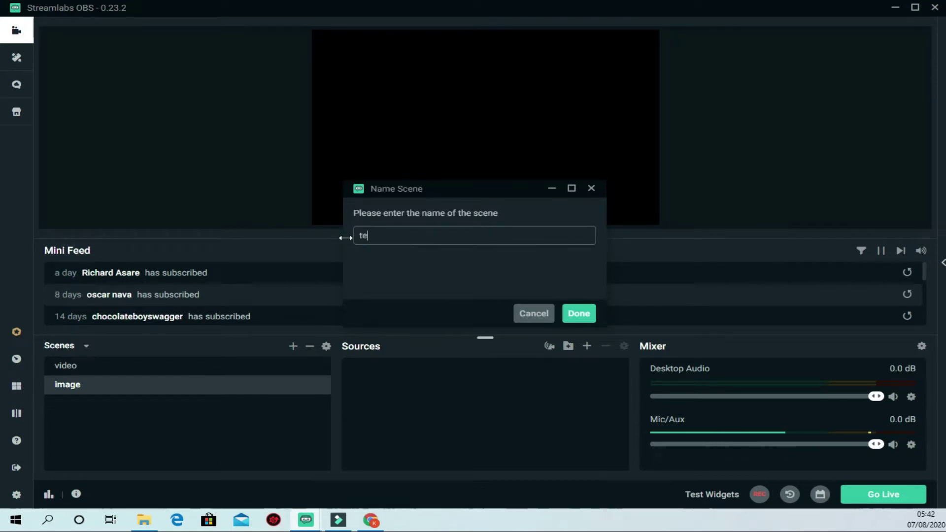
text(ext)
click(588, 319)
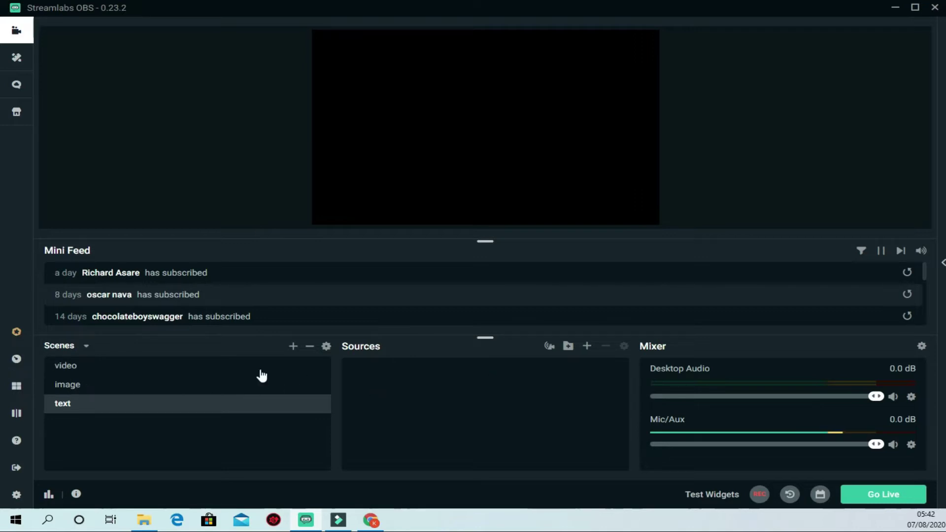
- Add a Media Source to the "video" scene, keeping the default source name
click(89, 369)
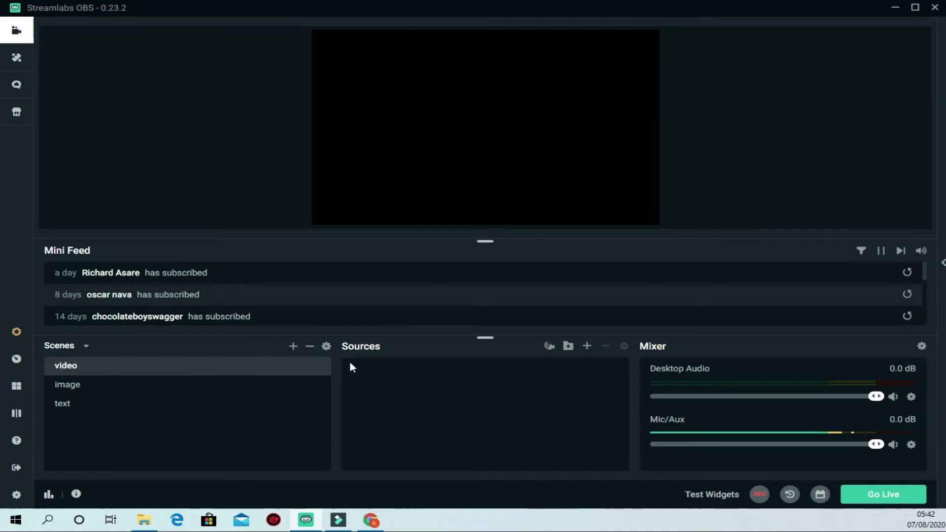
click(587, 345)
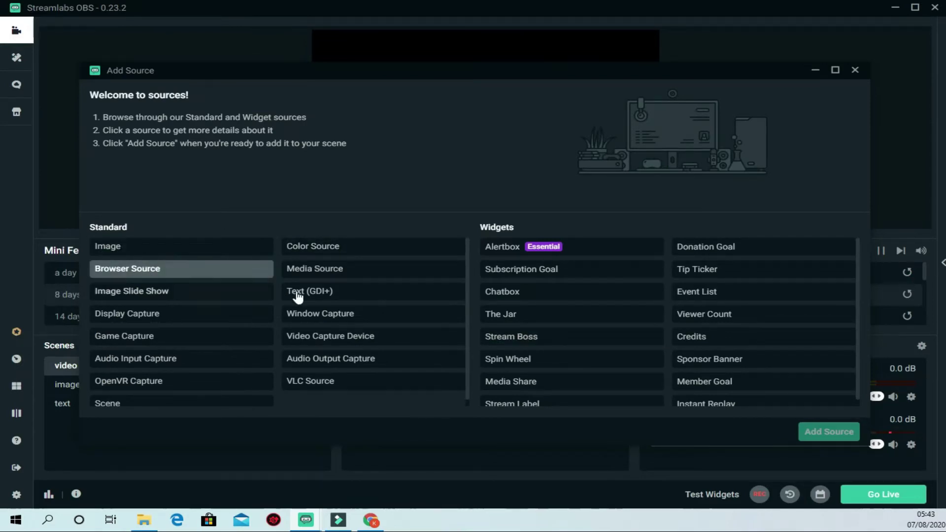
click(361, 272)
click(817, 433)
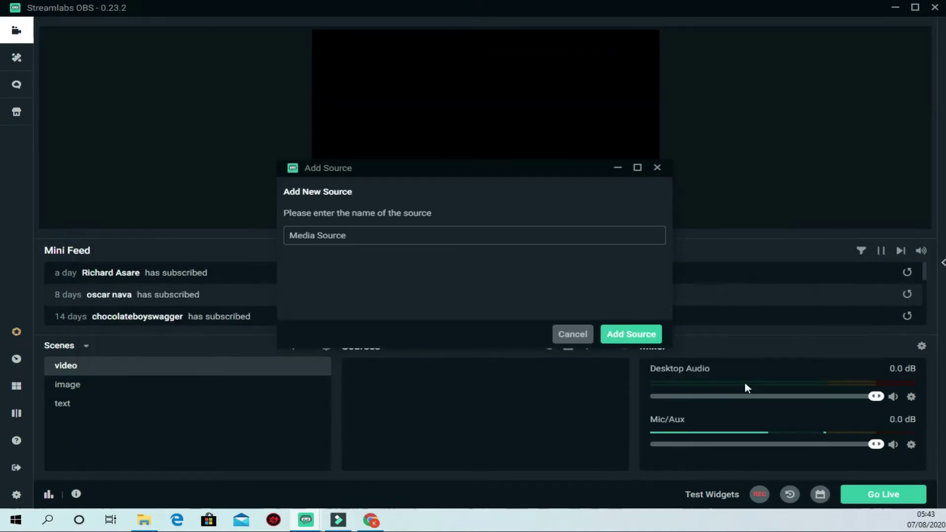
key(Return)
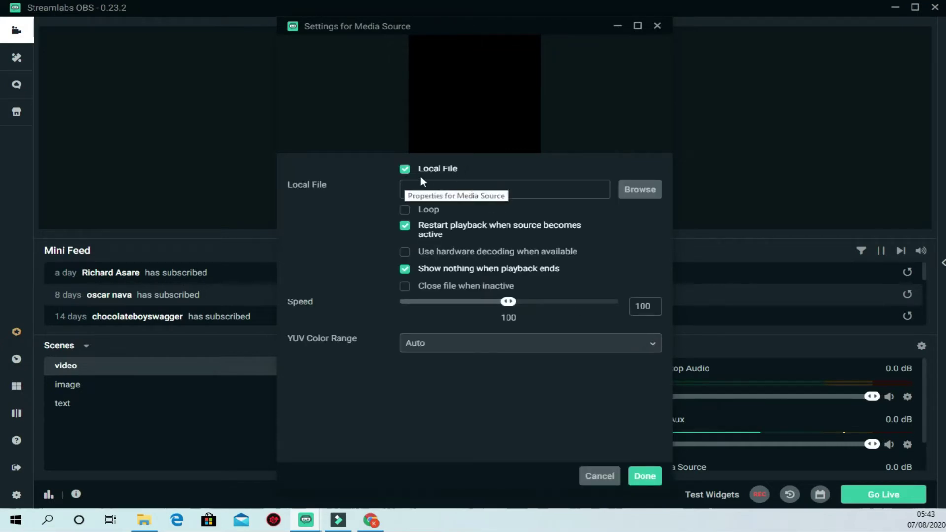
- Load the "TWENEBOAH KODUAH SHS FINAL YEAR STUDENTS" video from Downloads as the media source's local file, leaving Loop off
click(411, 212)
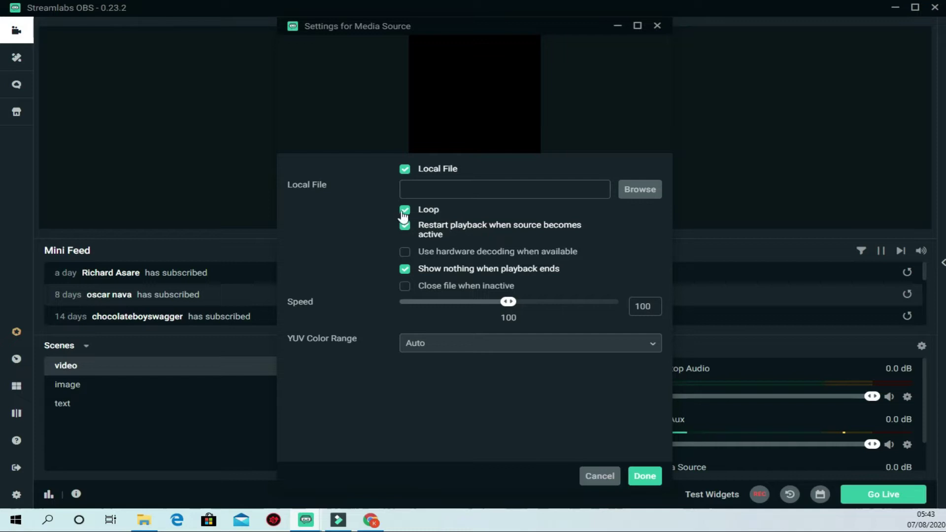
click(638, 190)
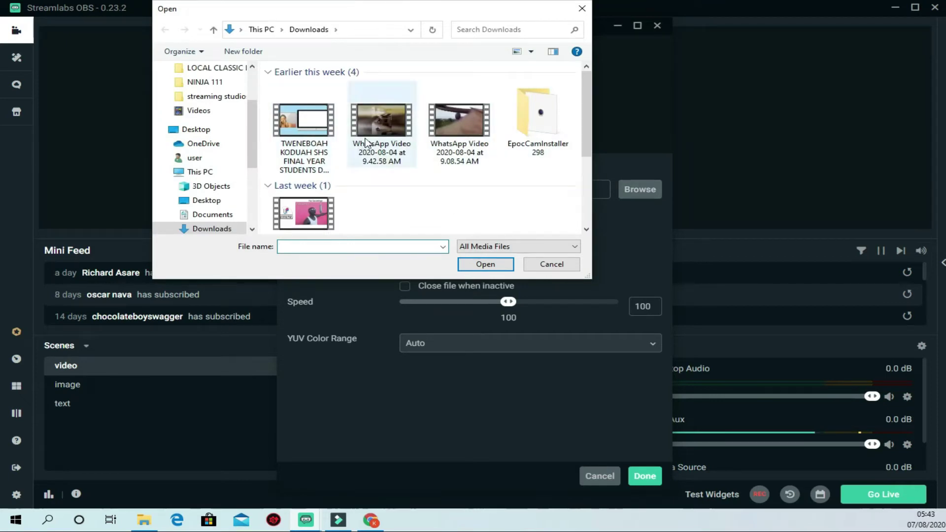
click(285, 122)
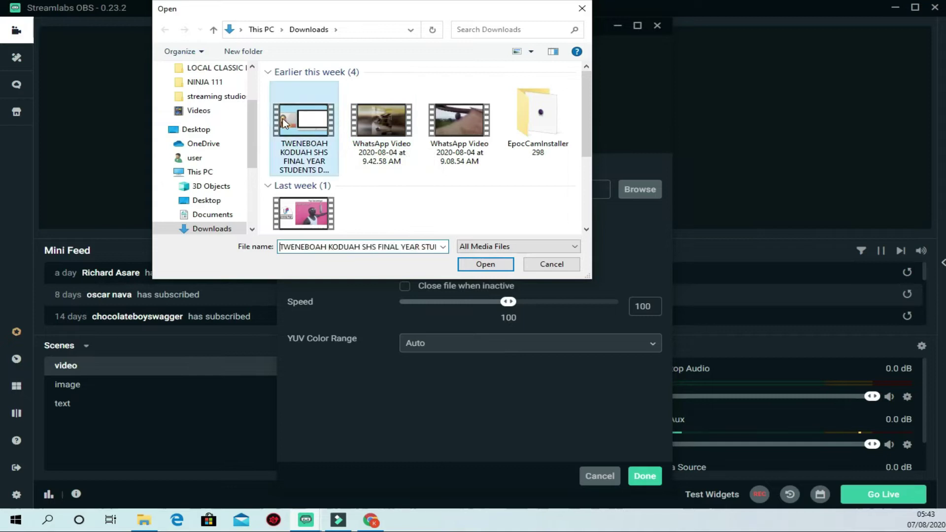
click(497, 267)
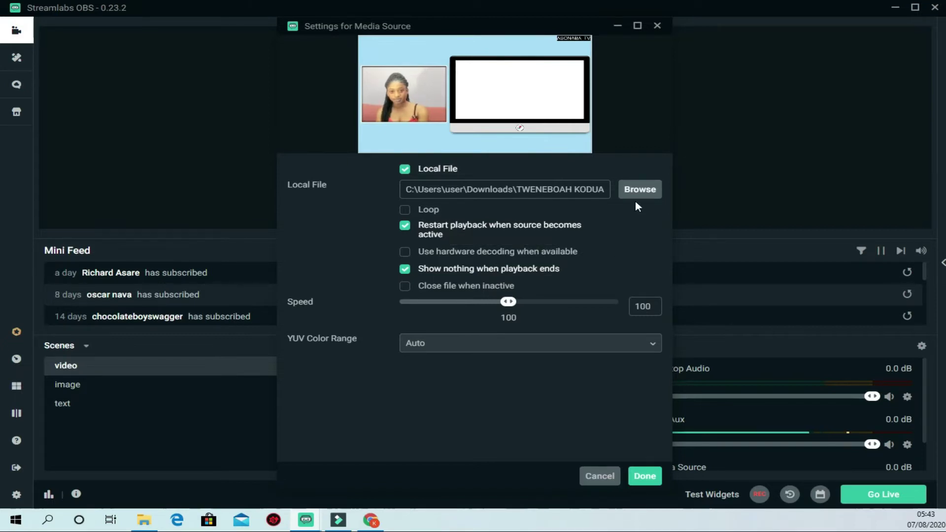
click(639, 477)
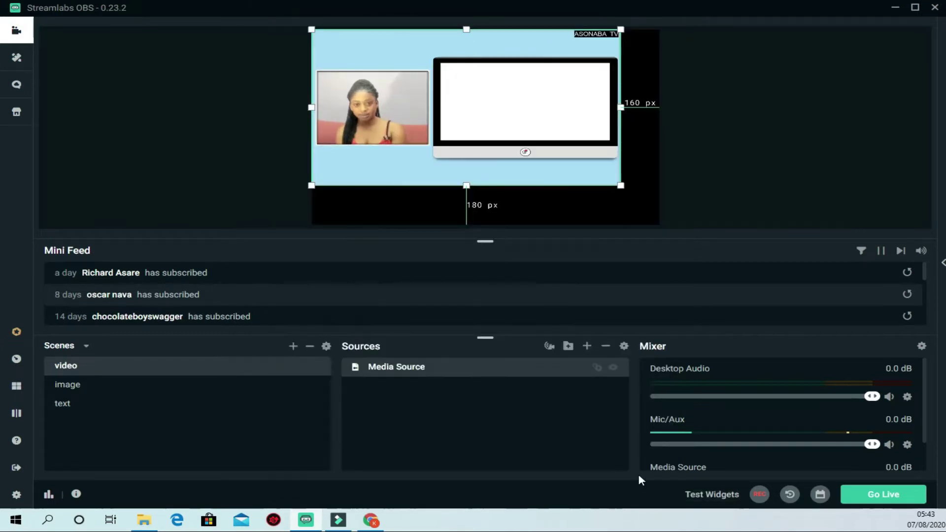
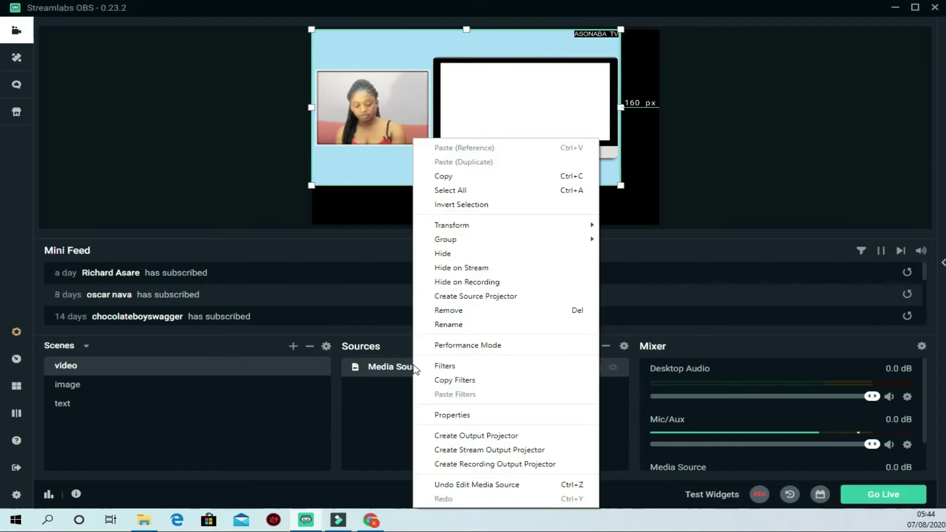
- Rename the media source in the "video" scene as "live int"
click(457, 324)
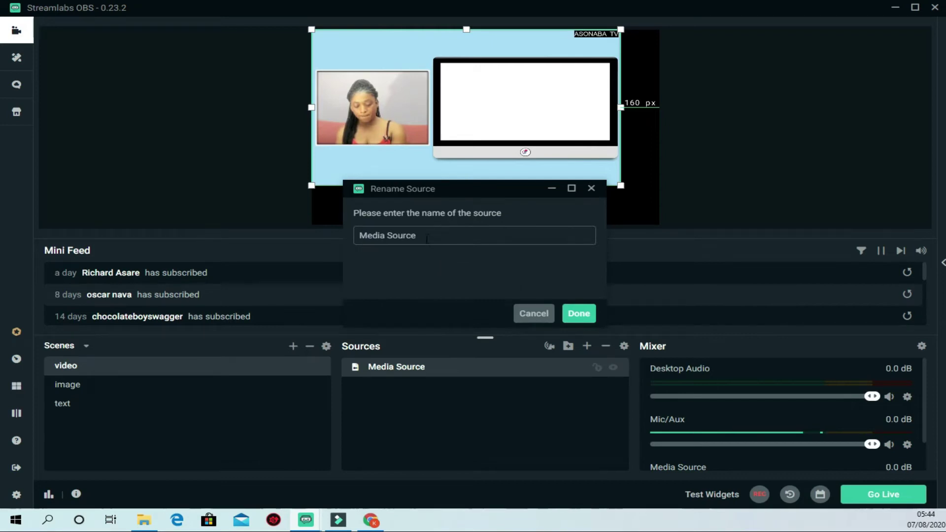
drag(431, 242, 324, 225)
text(li)
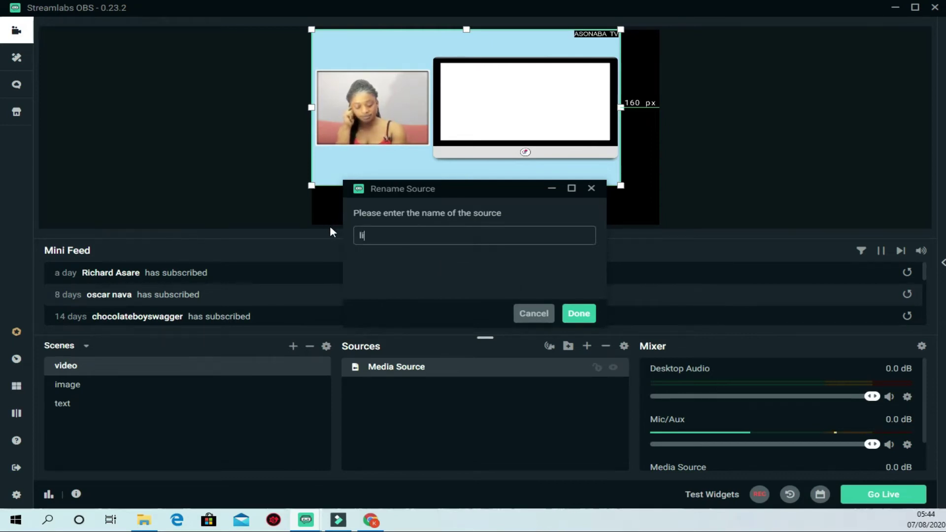
text(ve int)
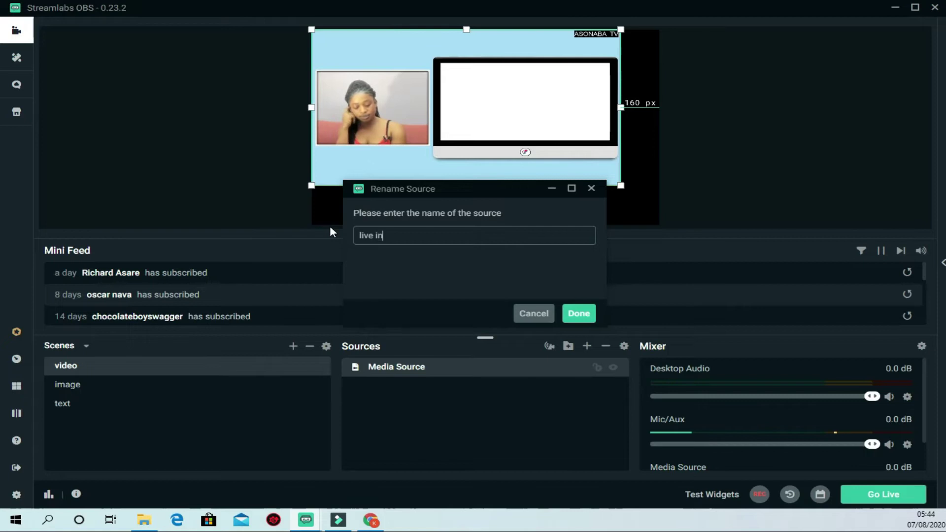
click(586, 317)
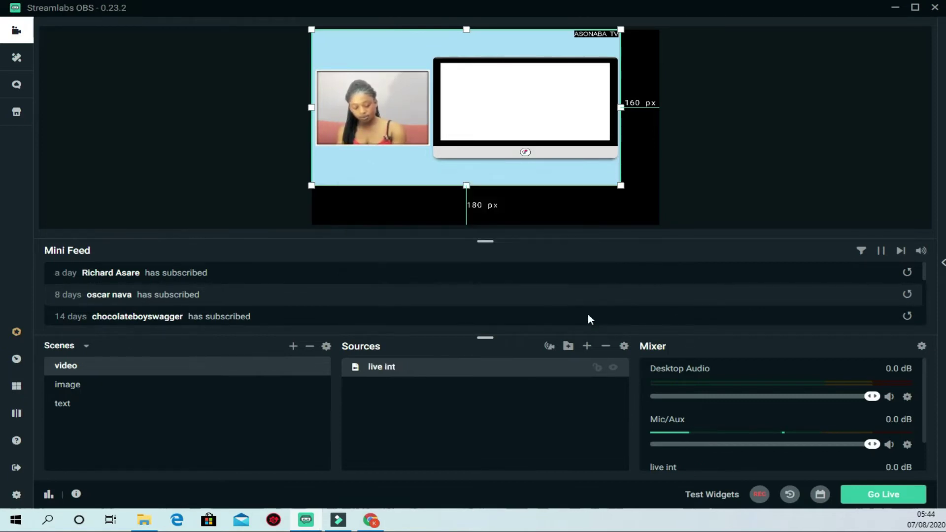
- Stretch the "live int" source to the full screen with the Stretch to Screen transform
right_click(426, 372)
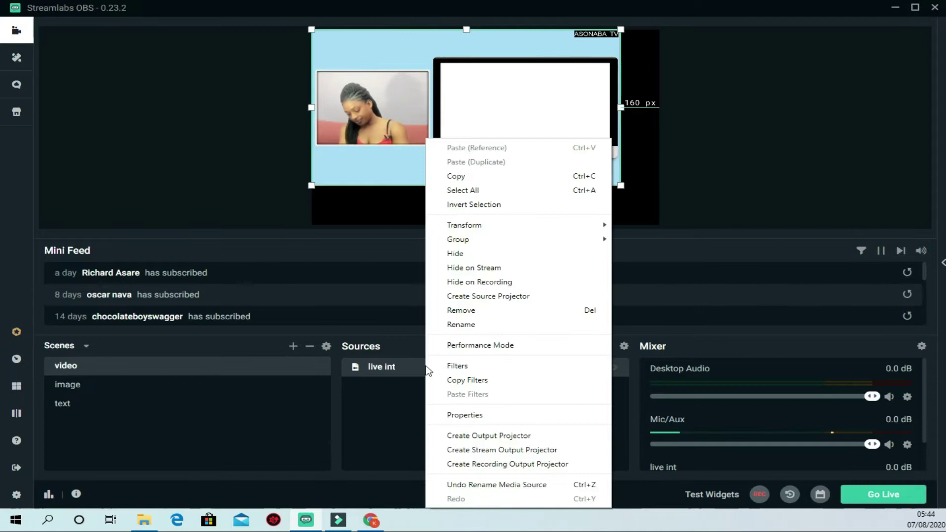
mouse_move(492, 226)
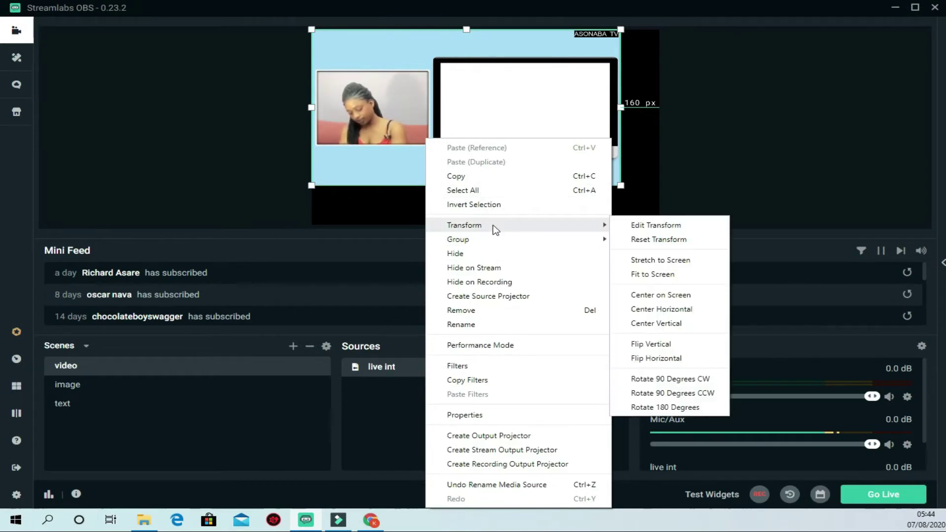
click(672, 265)
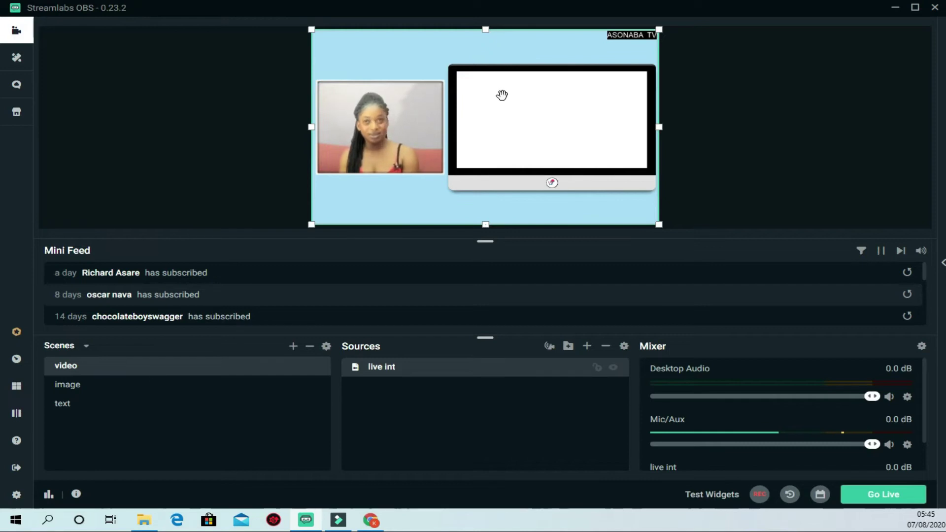
- Move the "live int" video around the canvas and back to fill it, and lock the source in place
drag(582, 125, 374, 68)
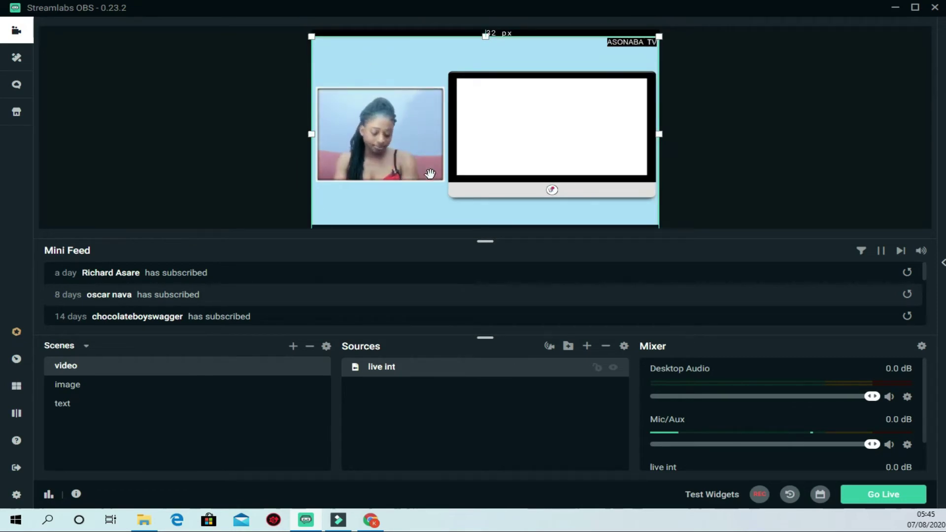
drag(359, 57, 359, 46)
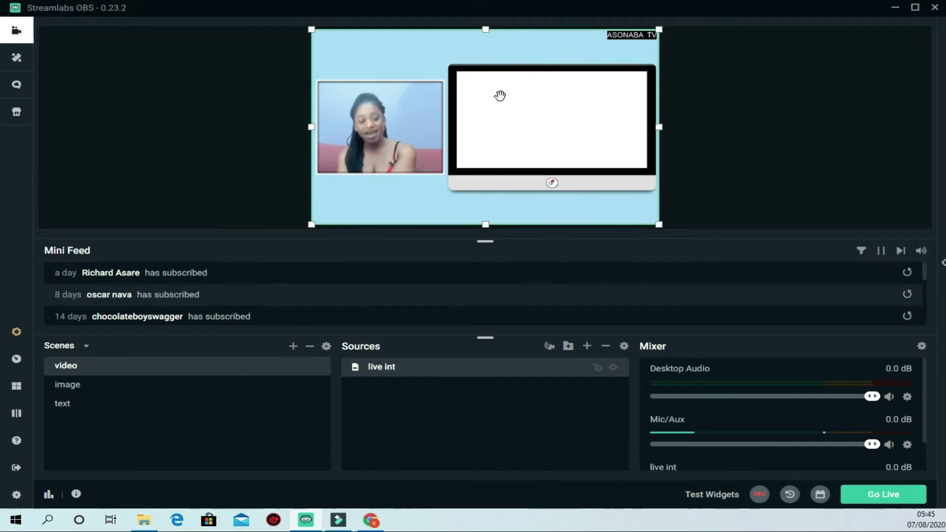
click(596, 367)
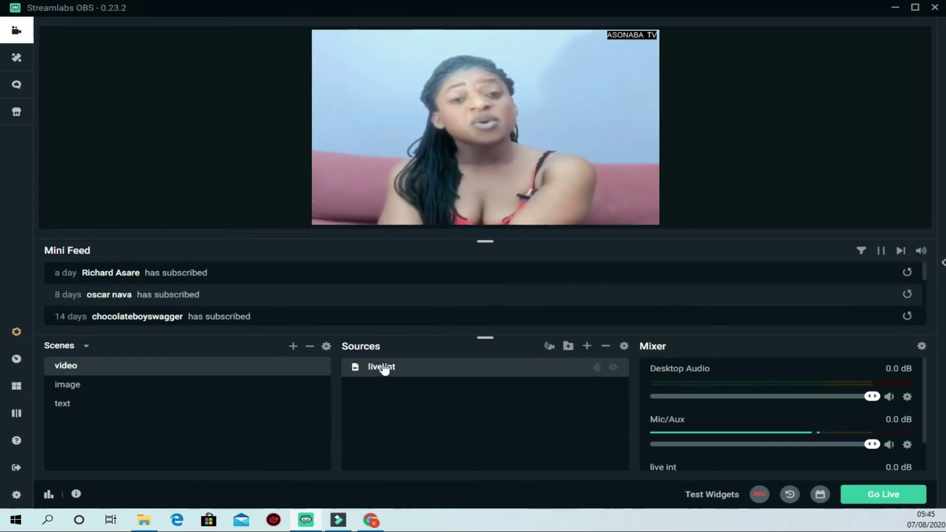
click(429, 368)
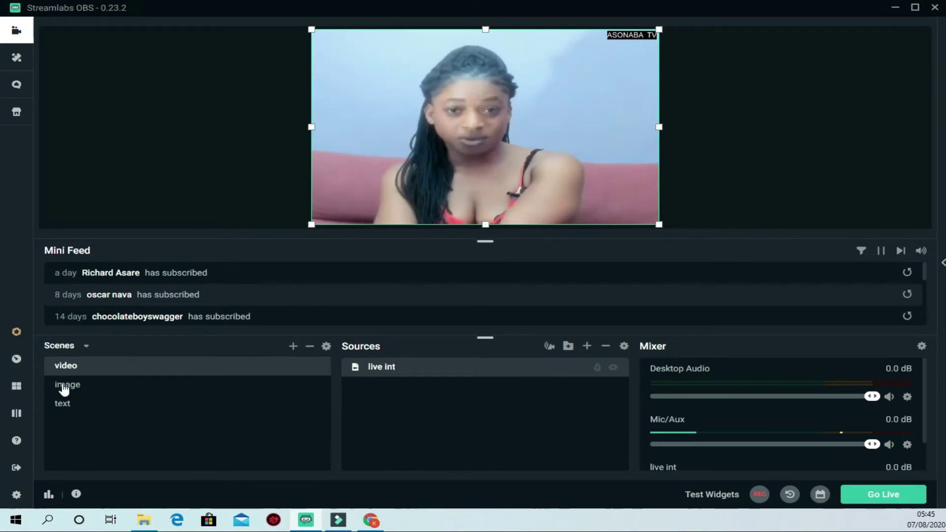
- Add an Image source to the "image" scene, keeping the default source name
click(103, 389)
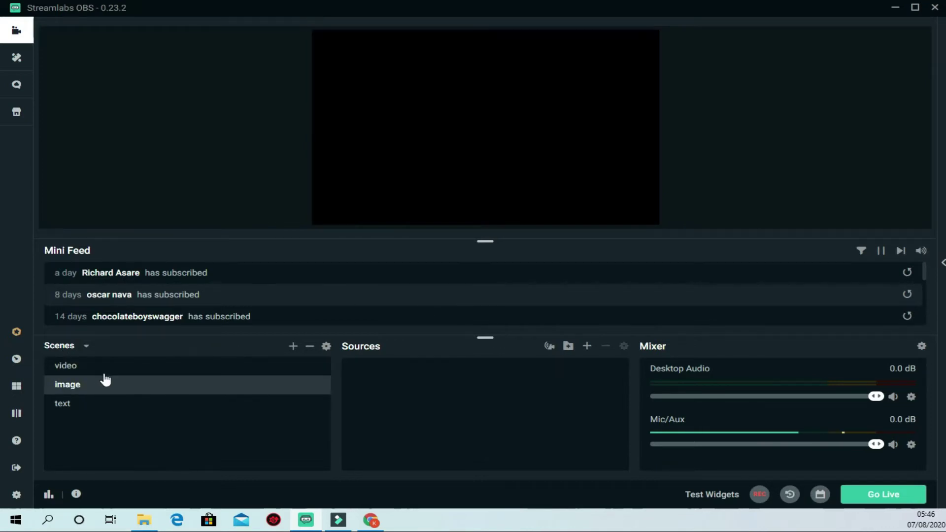
click(588, 350)
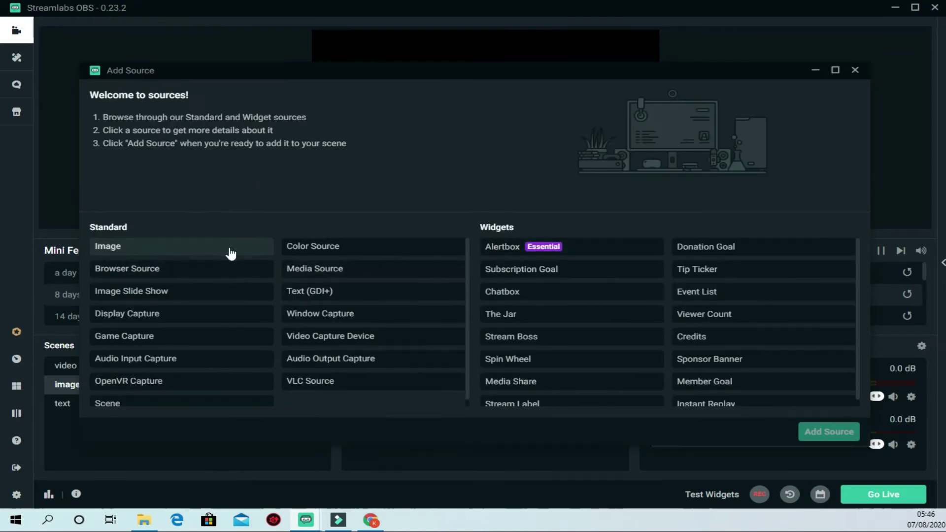
click(136, 253)
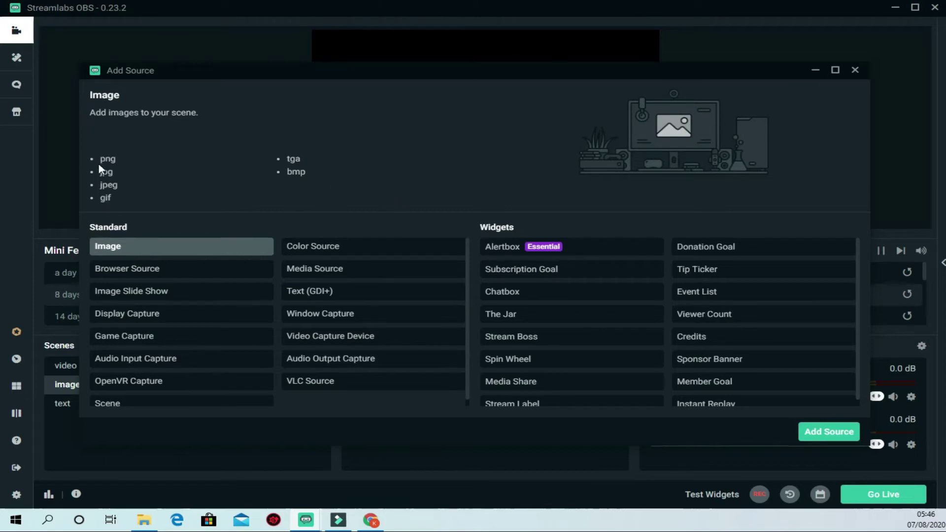
click(832, 434)
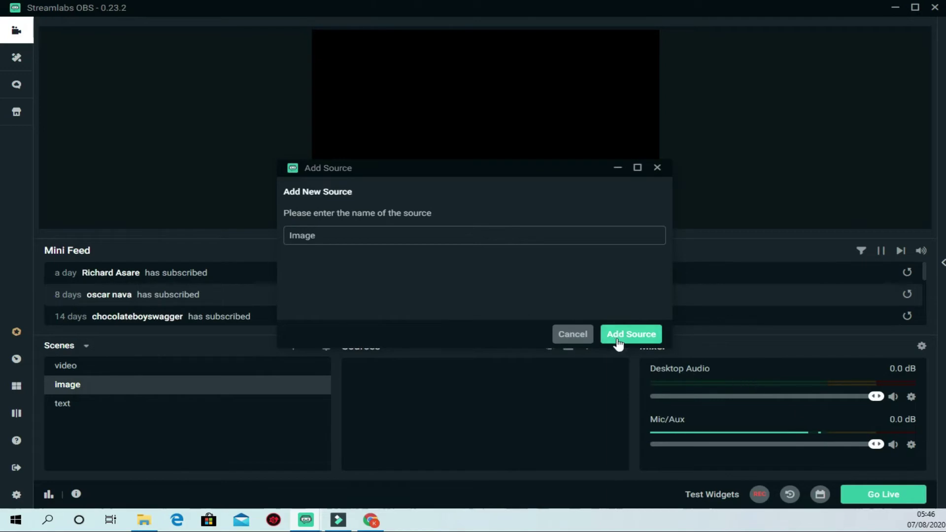
click(618, 340)
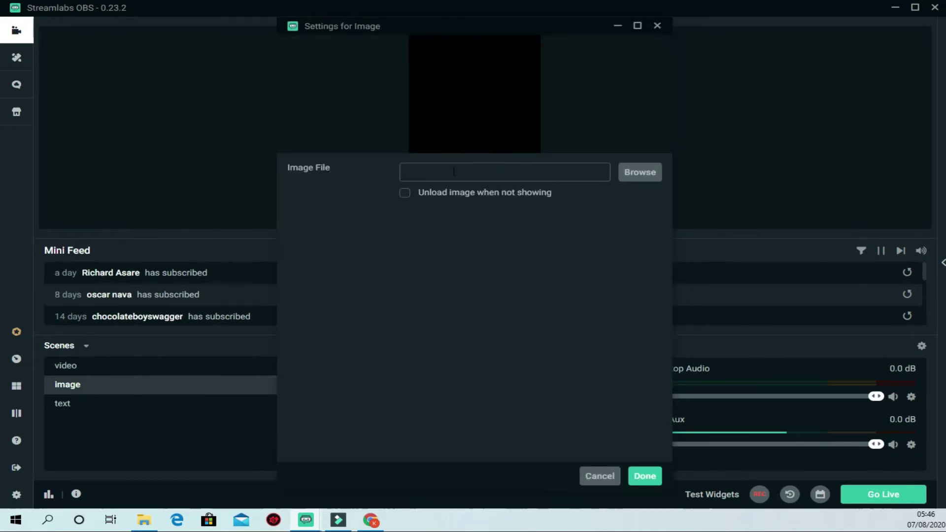
- Load "WhatsApp Image 2020-08-06 at 1.51.29 PM (1)" from Downloads into the Image source and accept its settings
click(641, 175)
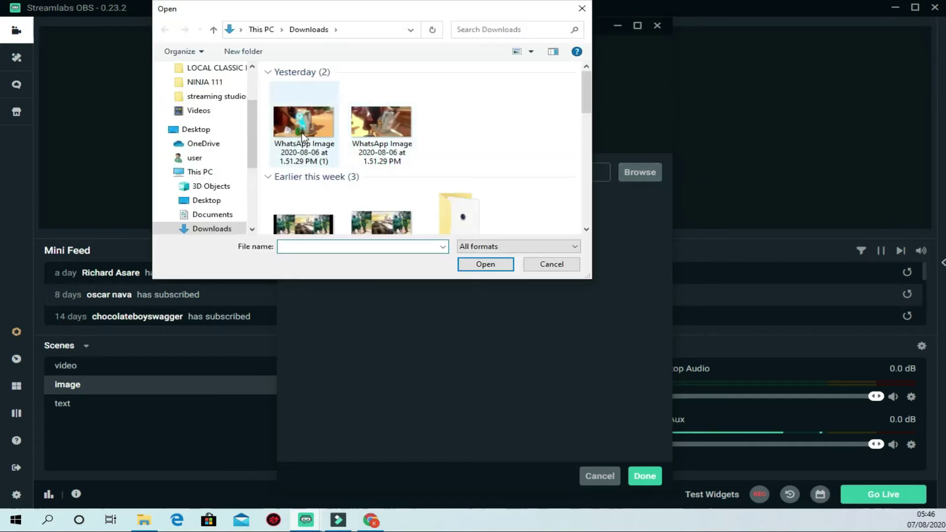
click(302, 132)
click(496, 261)
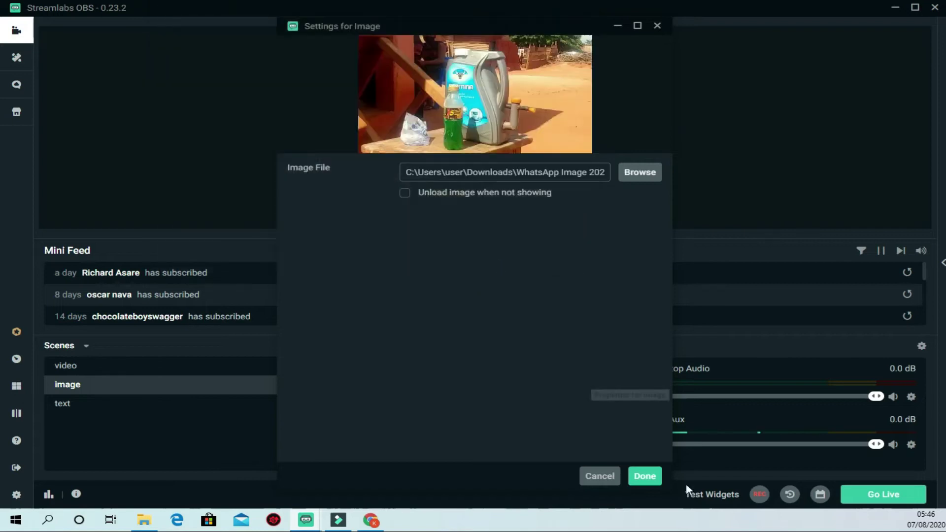
click(641, 477)
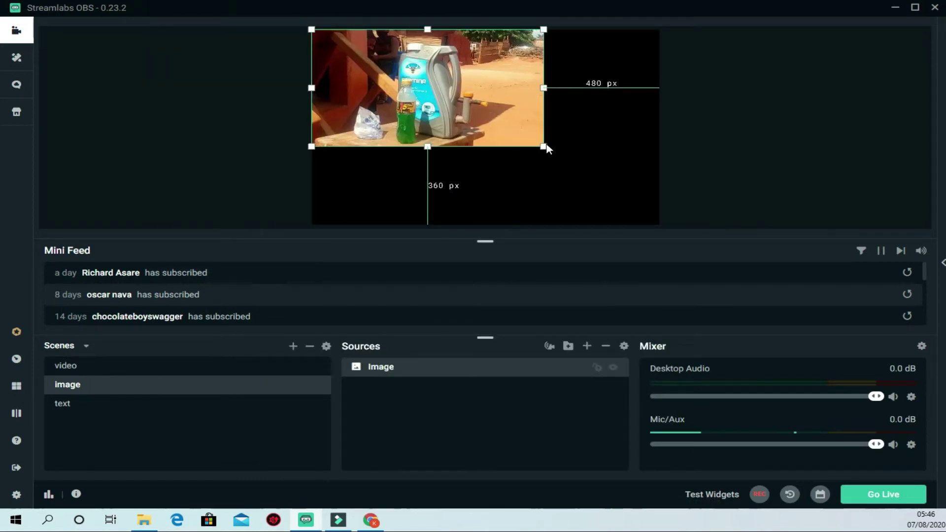
- Rename the Image source in the "image" scene as "watching image"
right_click(413, 376)
click(434, 309)
text(watching image)
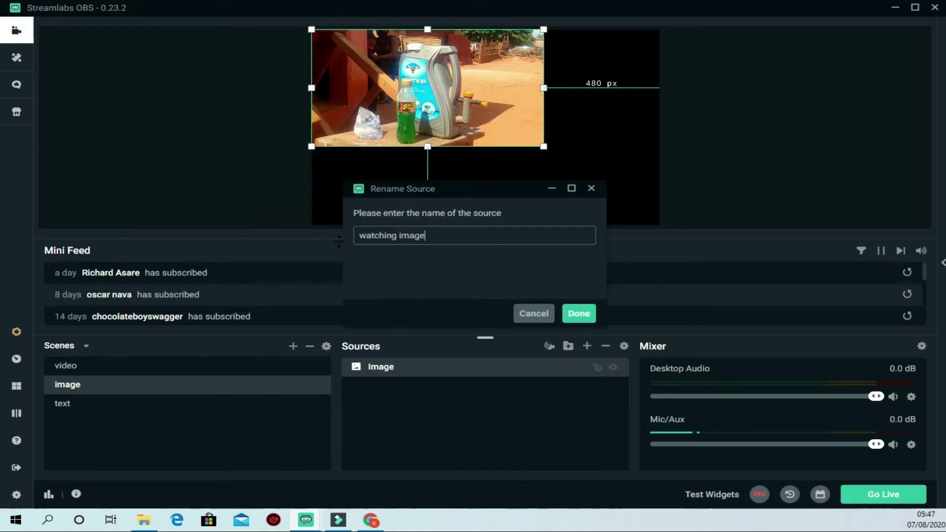
click(578, 314)
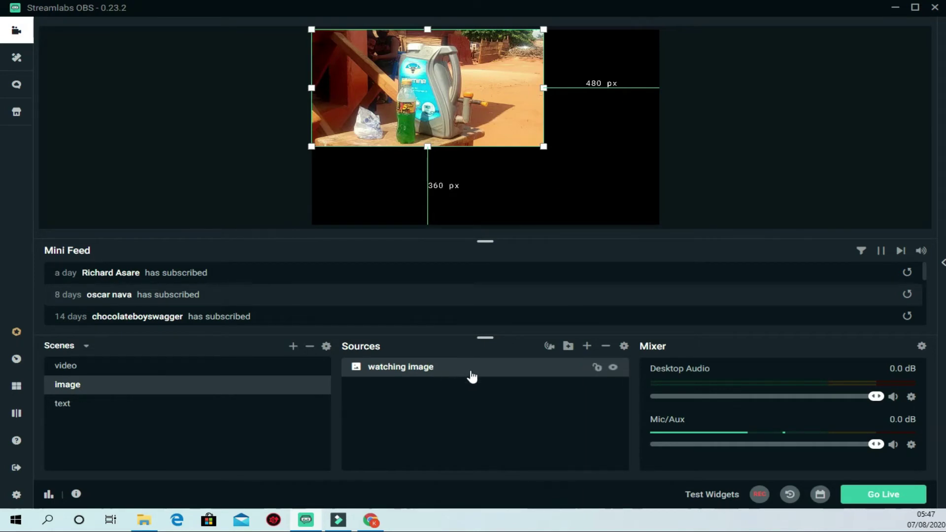
- Stretch the "watching image" source to the full screen with the Stretch to Screen transform and lock it in place
right_click(472, 377)
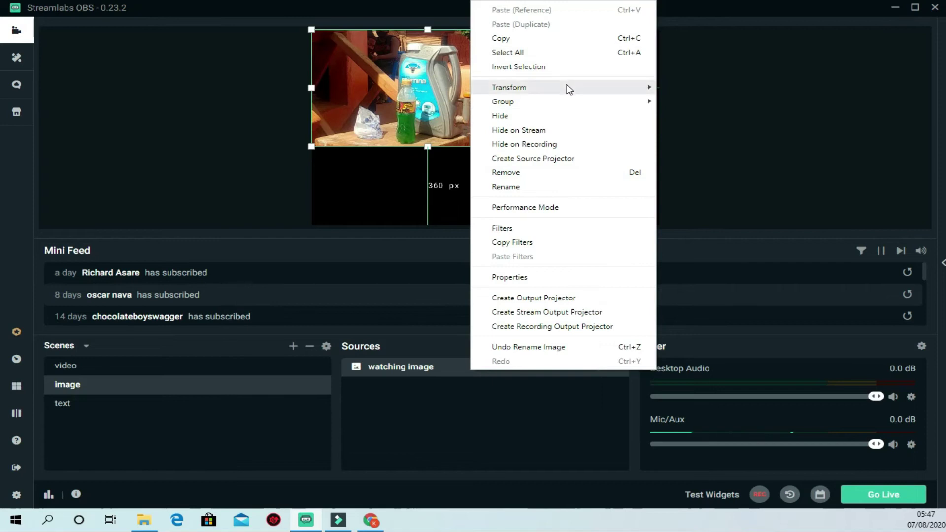
mouse_move(569, 89)
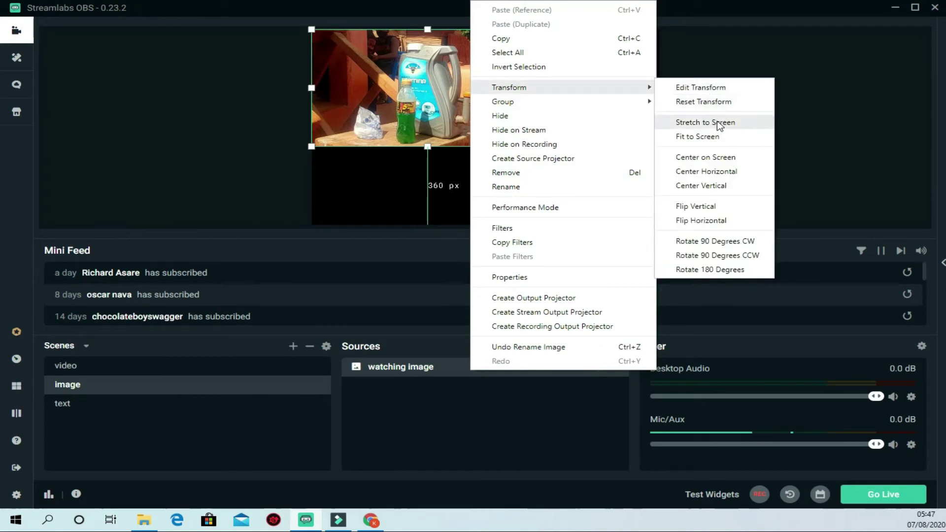
click(719, 127)
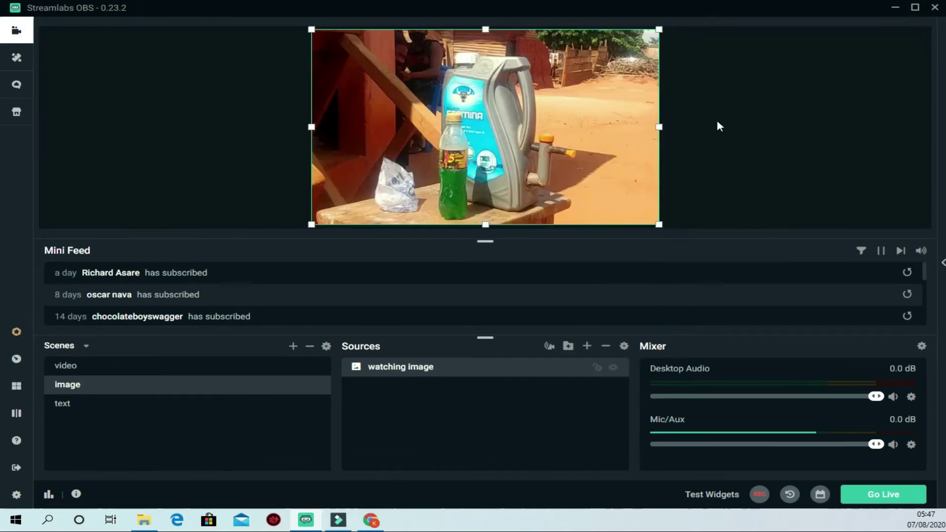
click(598, 368)
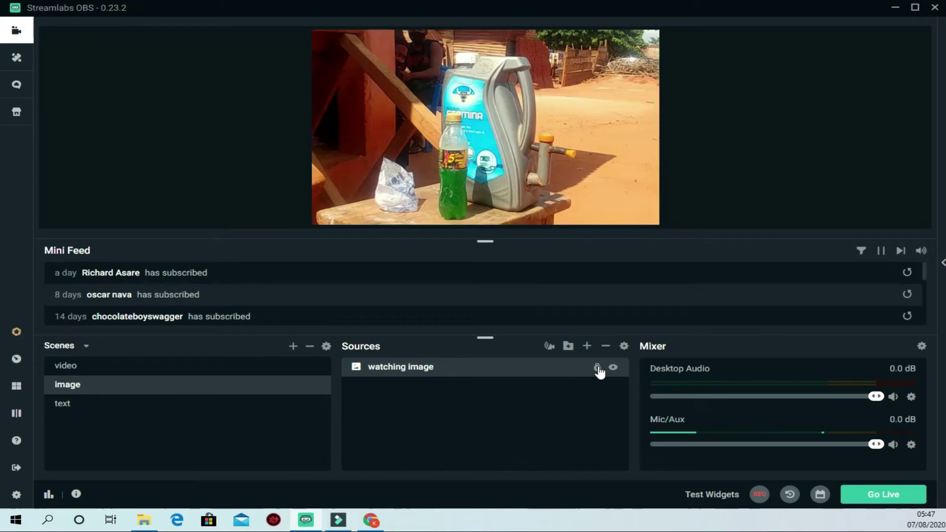
- Add a Text (GDI+) source named "testing" to the "text" scene
click(63, 403)
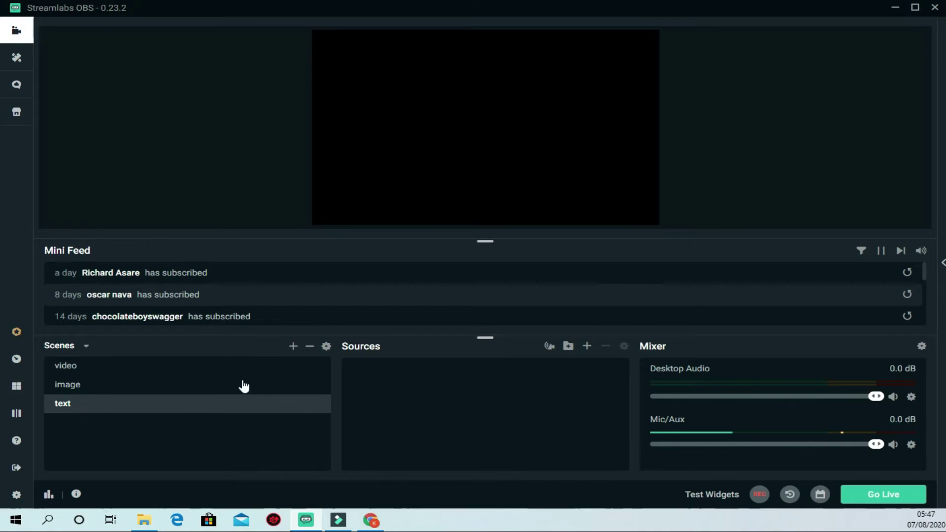
click(587, 346)
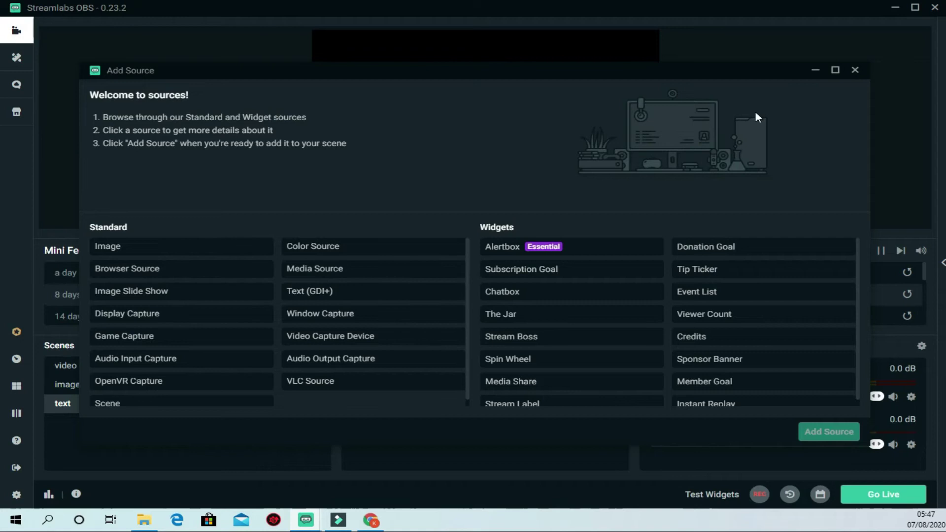
click(341, 292)
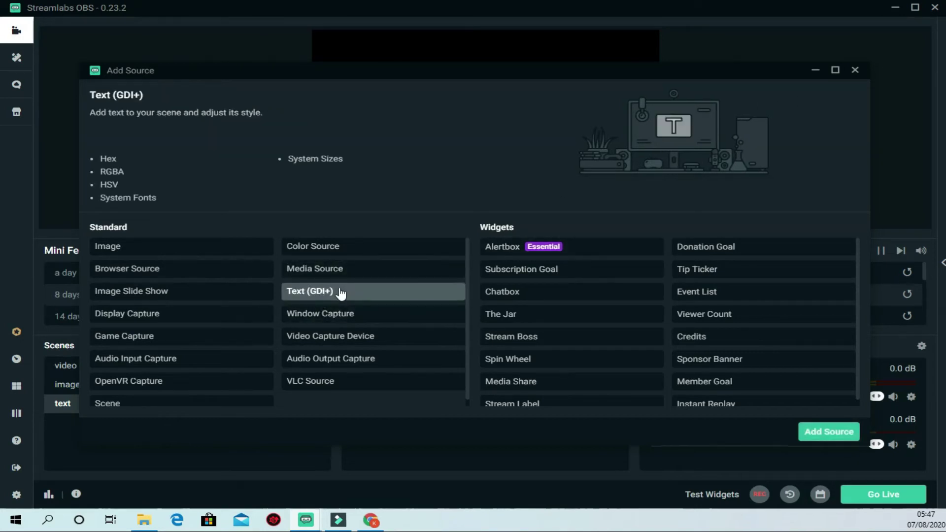
click(816, 431)
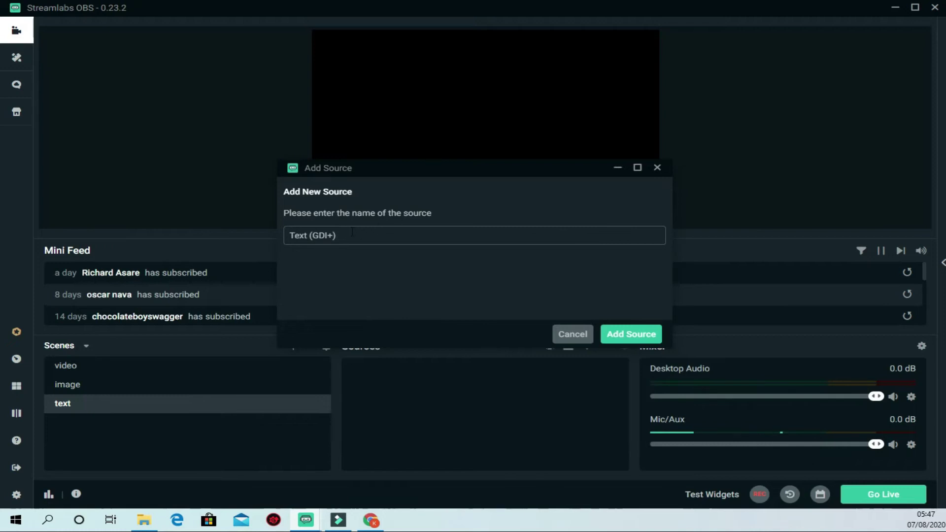
key(ctrl+a)
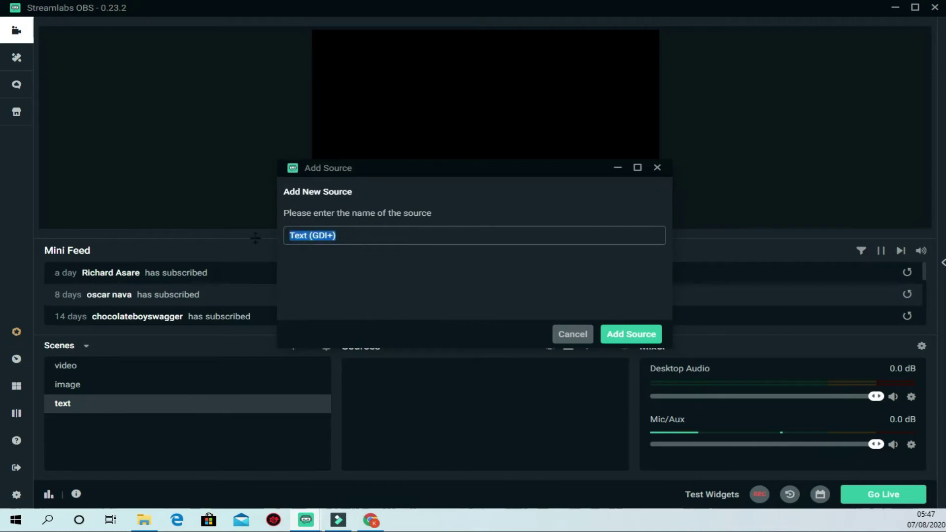
text(testing)
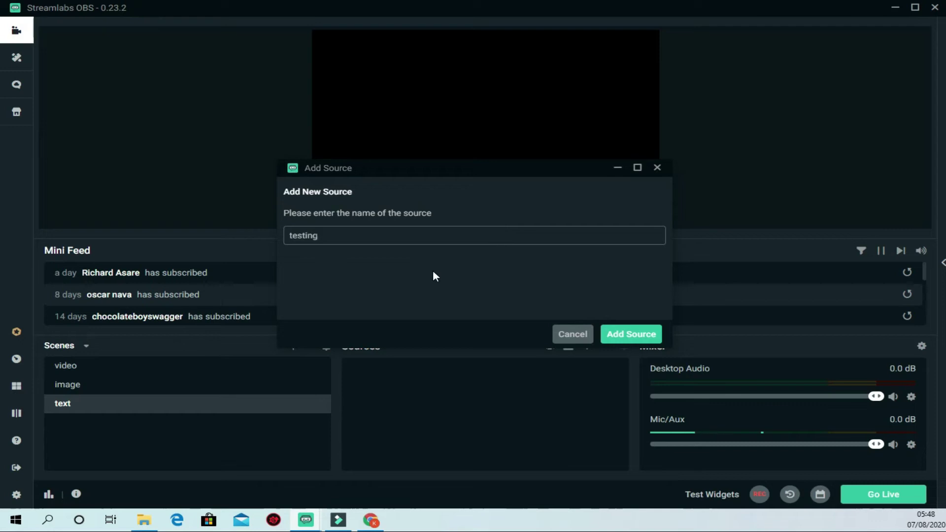
click(622, 334)
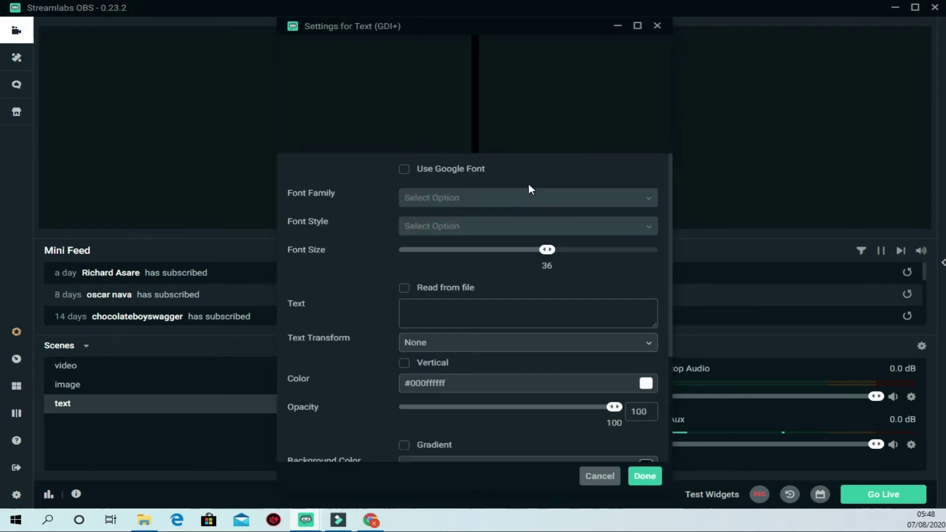
- Enter TESTING as the displayed text of the "testing" source
click(434, 317)
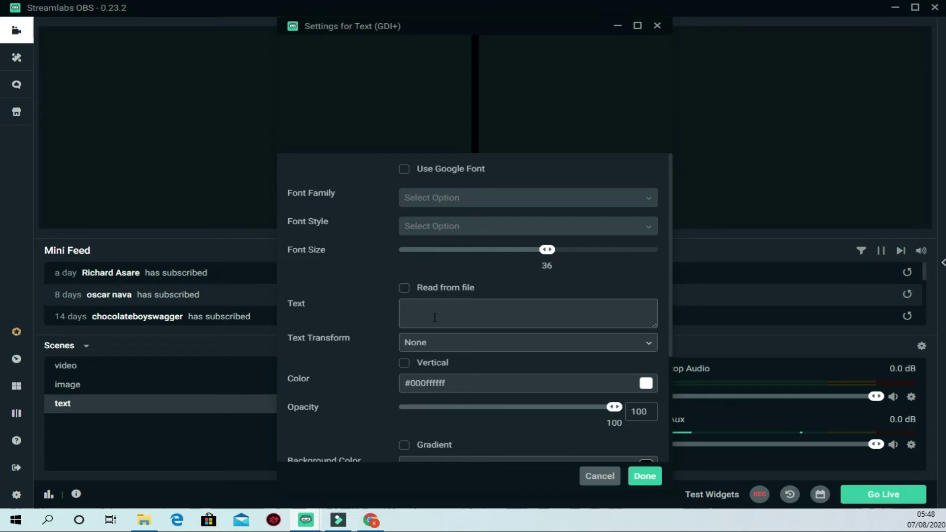
text(TE)
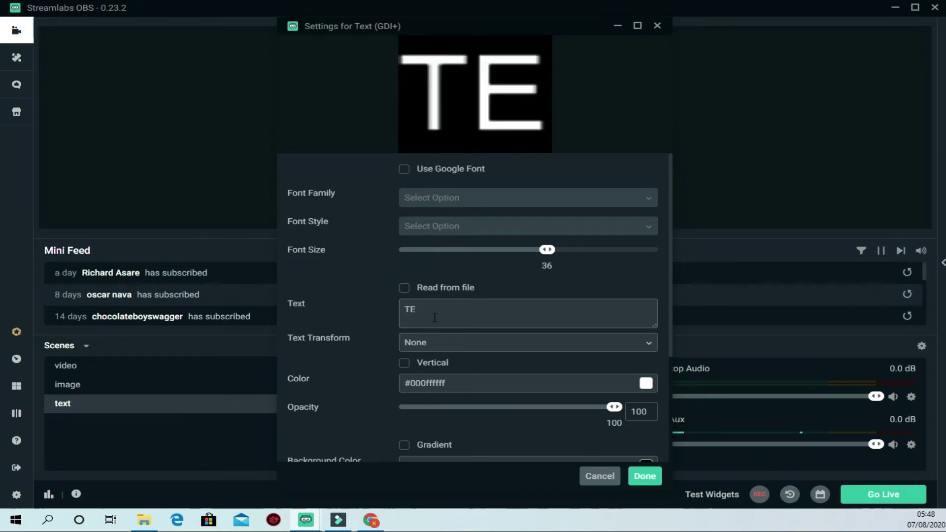
text(ST)
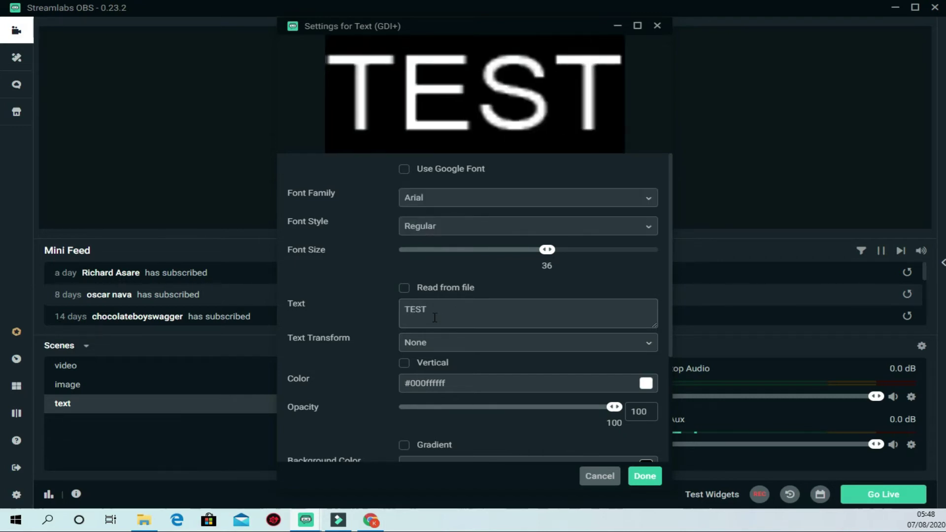
text(IN)
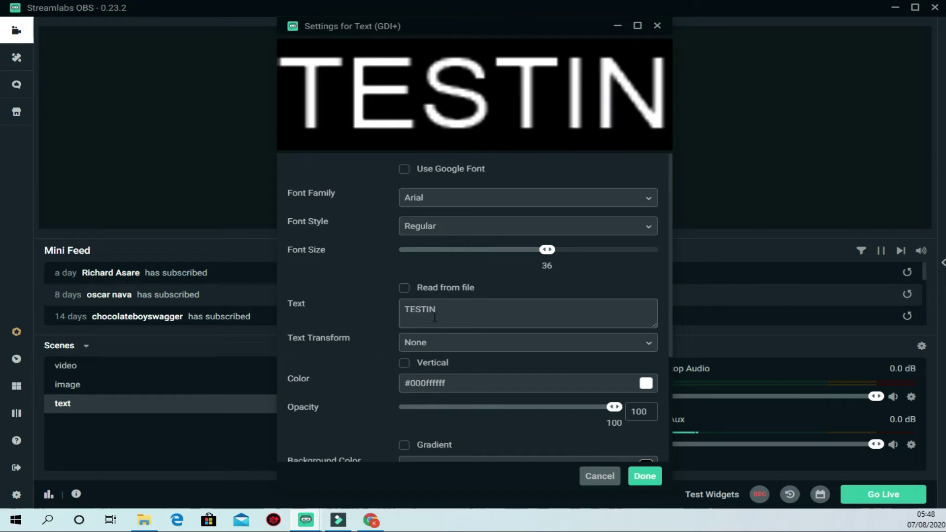
text(G)
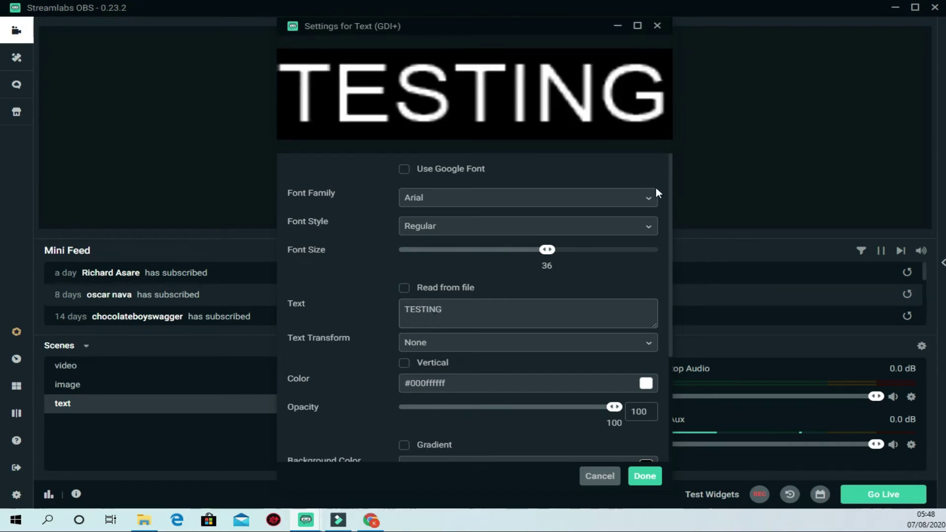
- Maximize the text settings window and raise the text's background opacity to 100
click(636, 25)
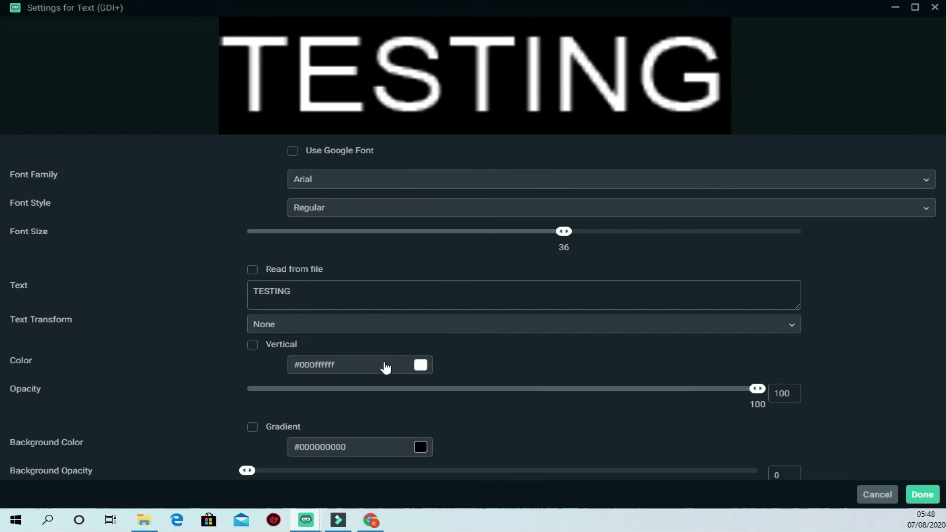
click(420, 366)
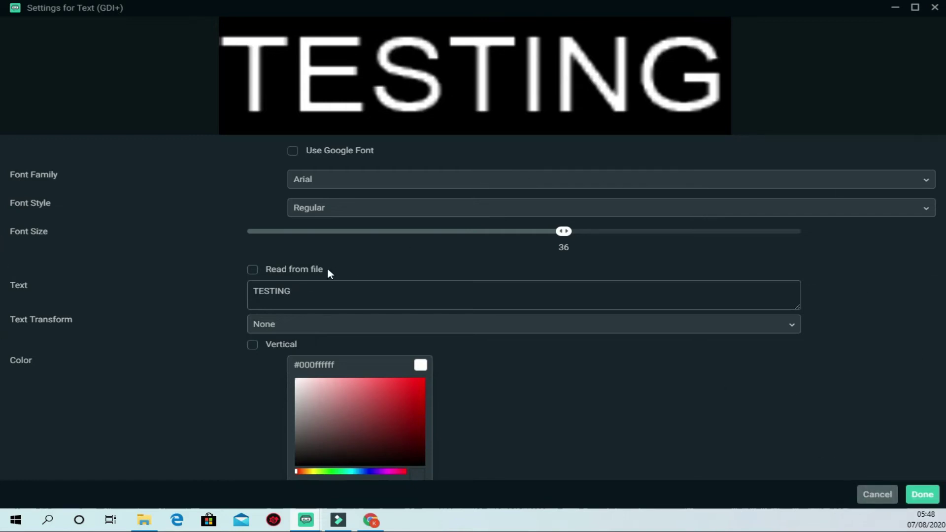
click(420, 365)
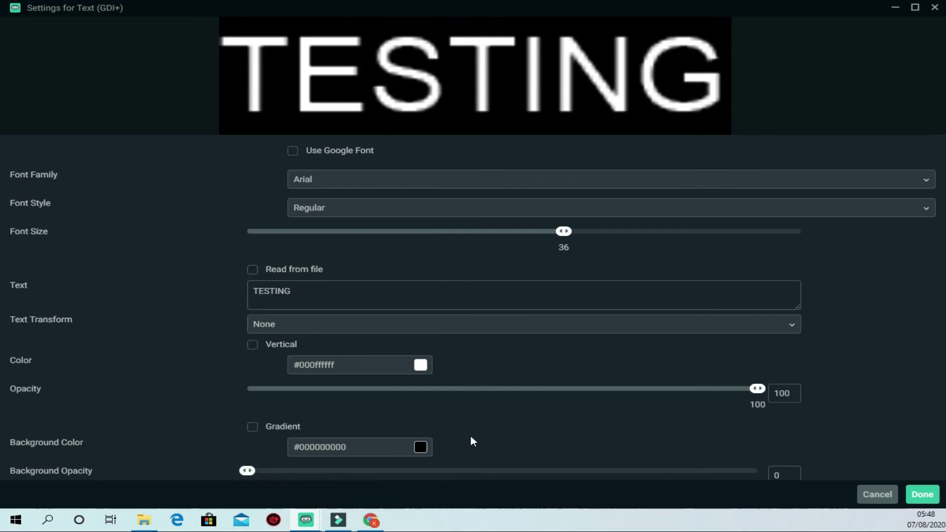
drag(247, 471, 625, 485)
drag(763, 487, 820, 486)
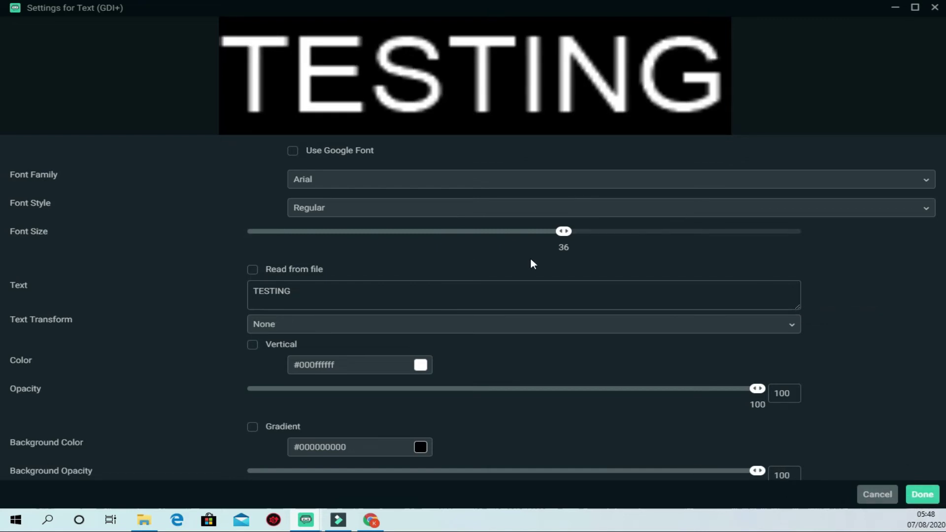
- Set the font size to 288, accept the settings and move the text to about 136 px from the canvas's left edge and 283 px from its top
drag(562, 234, 824, 256)
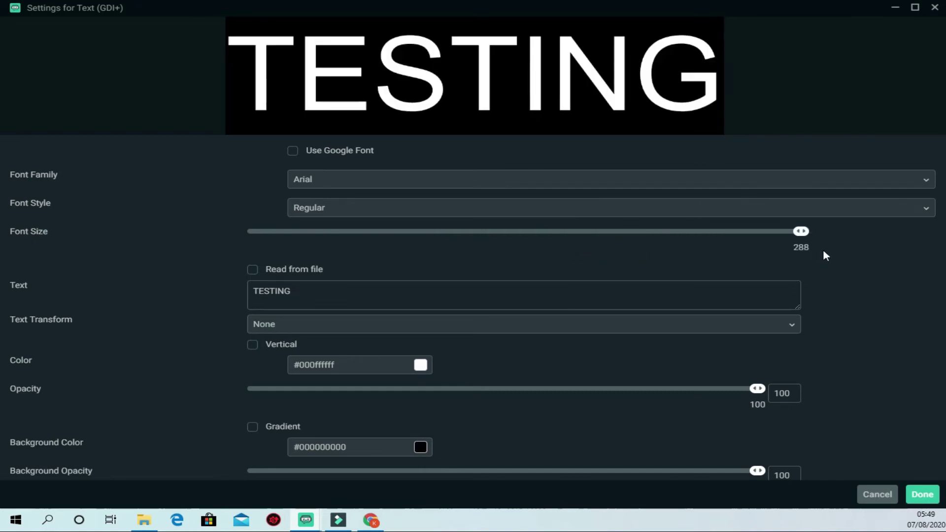
click(922, 495)
drag(478, 76, 510, 136)
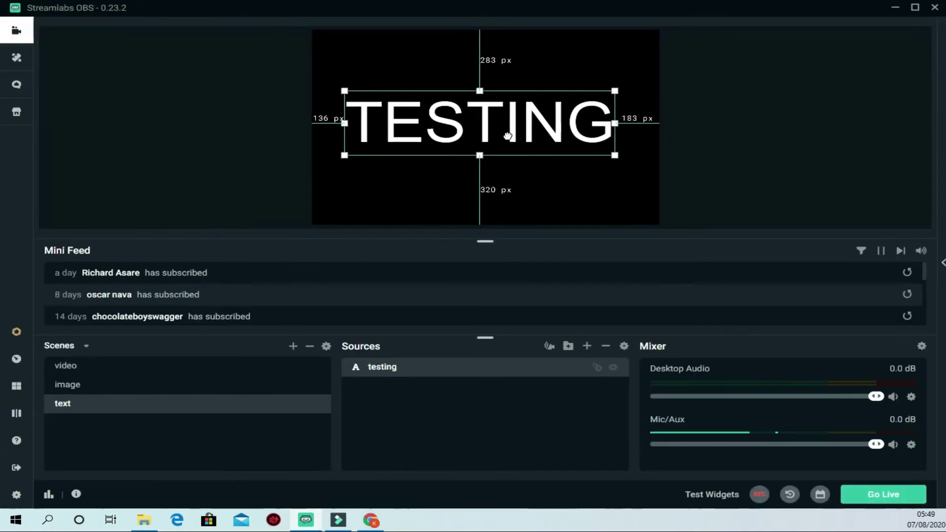
click(567, 178)
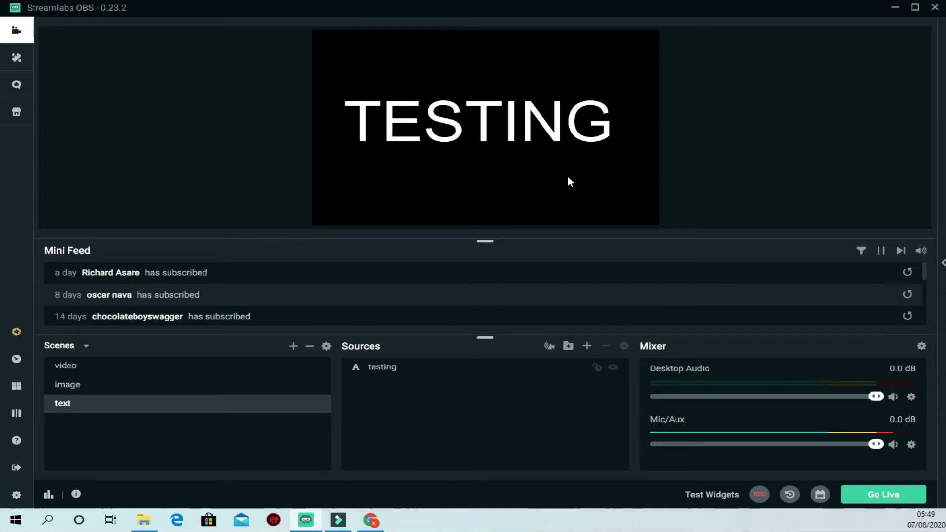
- Switch through the "video", "image" and "text" scenes to check what each one displays
click(77, 374)
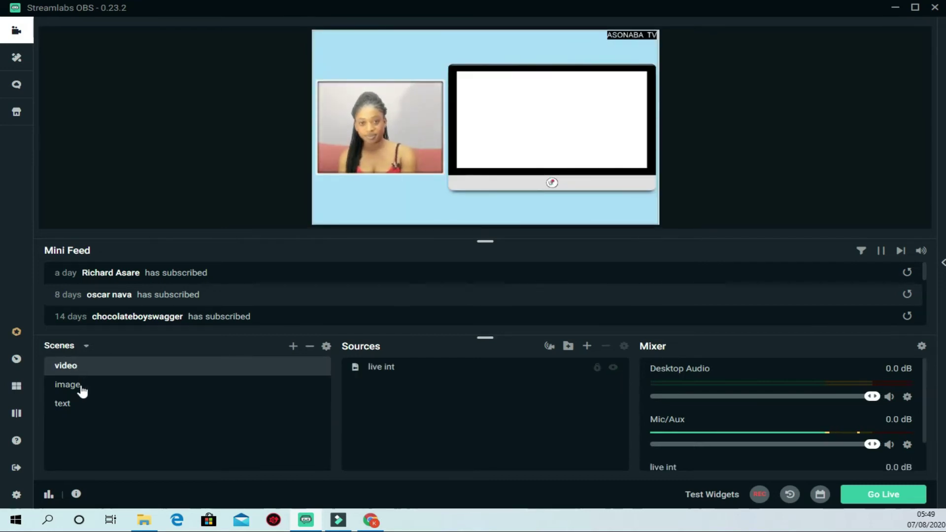
click(81, 389)
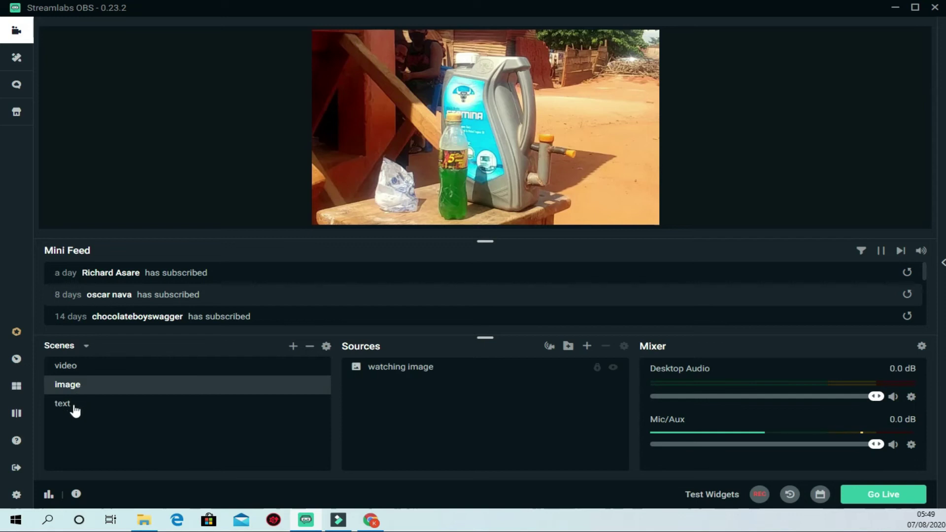
click(74, 407)
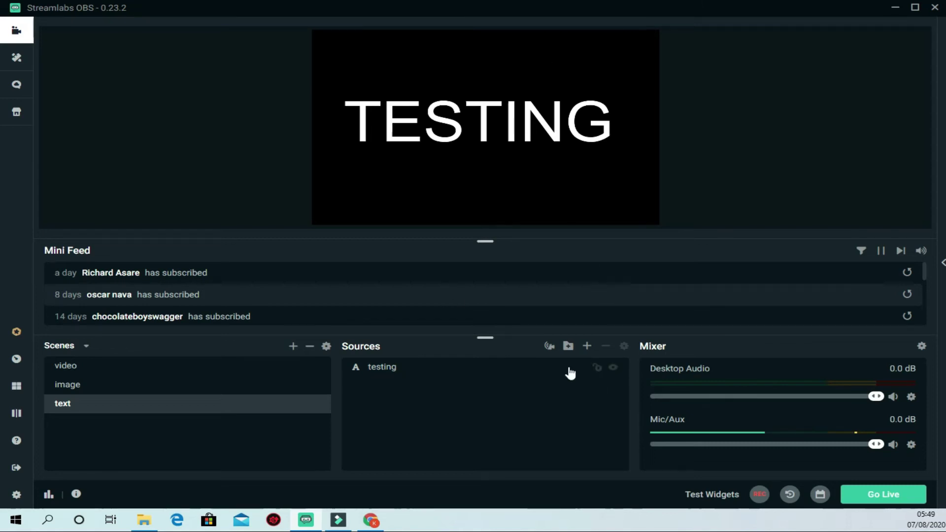
- Add the existing "watching image" Image source to the "video" scene instead of creating a new one
click(86, 367)
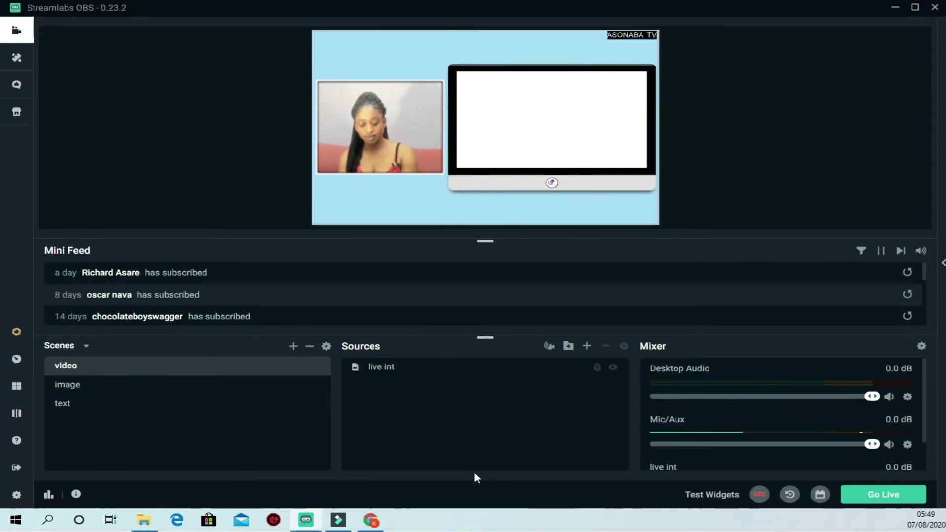
click(587, 347)
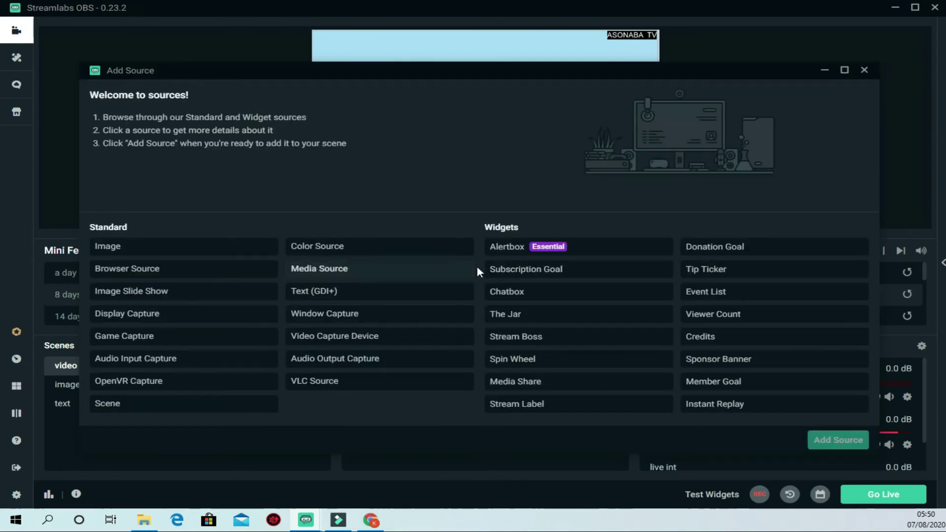
click(129, 249)
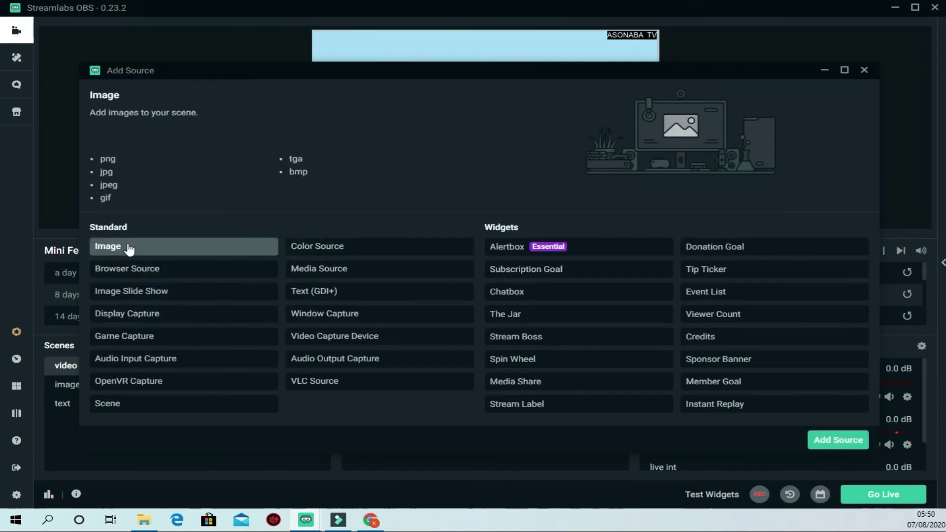
click(843, 438)
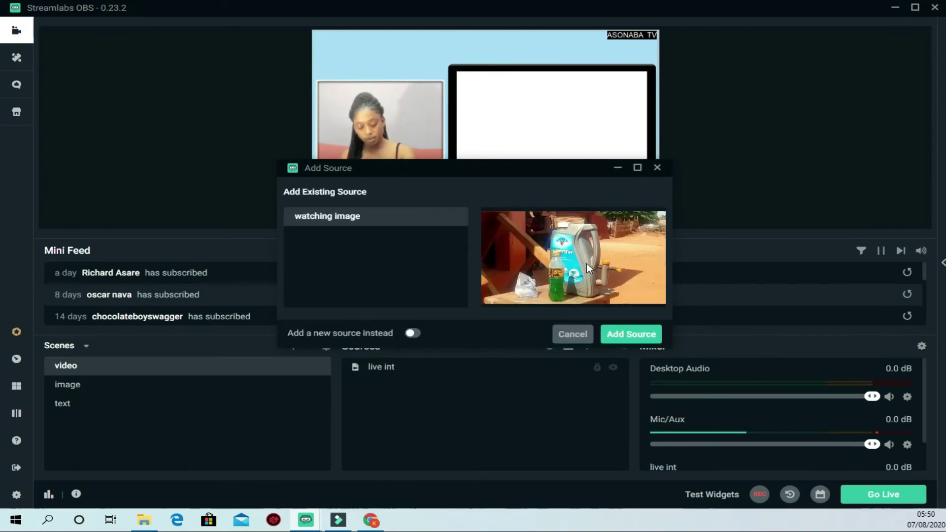
click(413, 334)
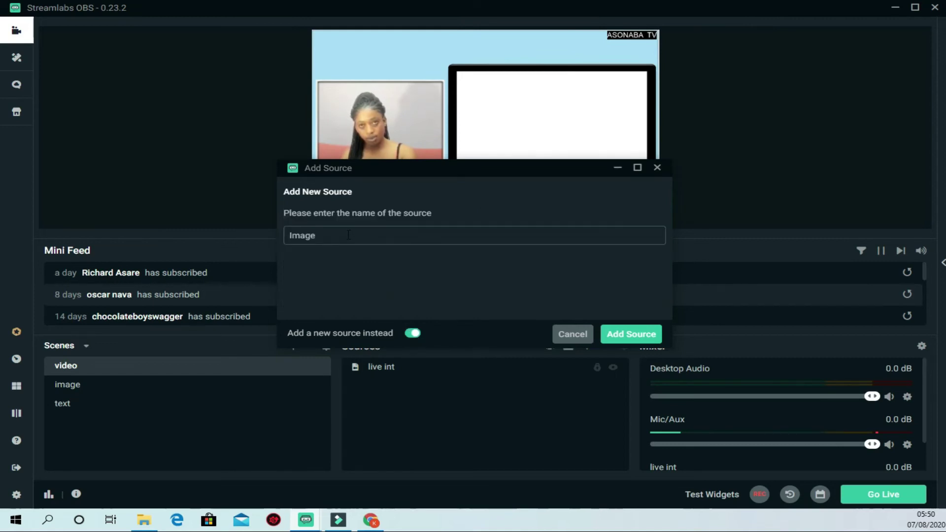
click(412, 334)
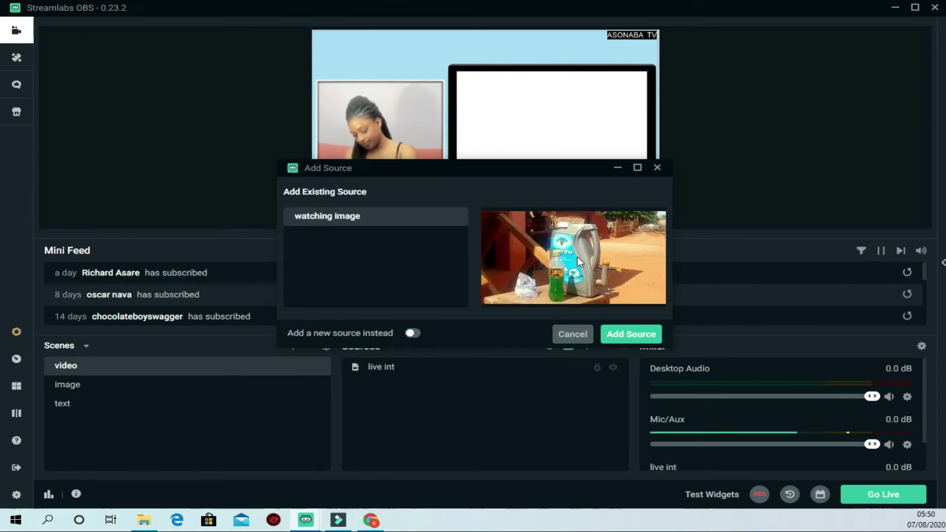
click(632, 334)
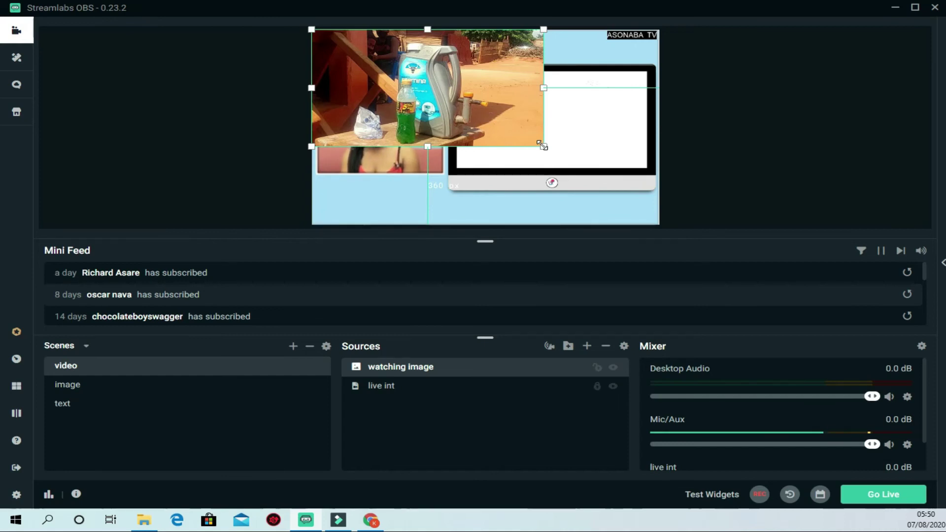
- Shrink the "watching image" source to a small logo in the canvas's upper-left corner and lock it
drag(543, 145, 345, 43)
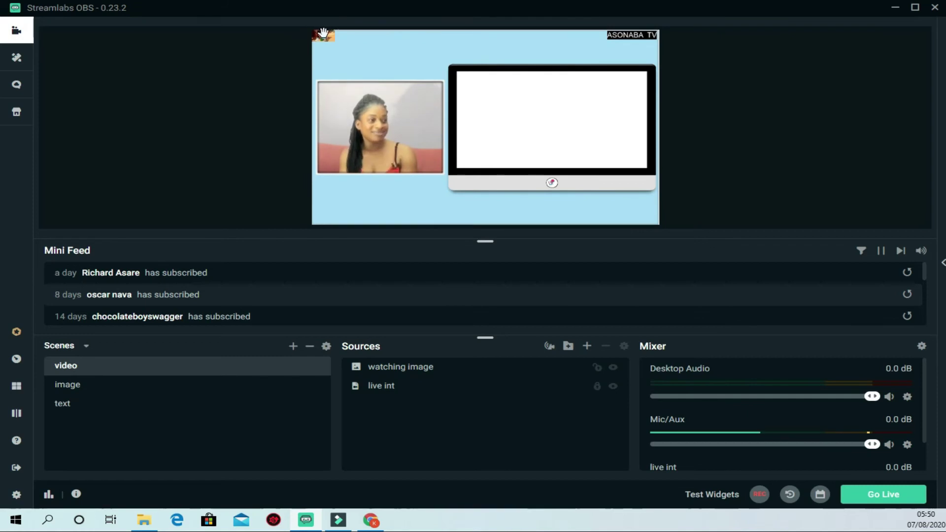
click(598, 369)
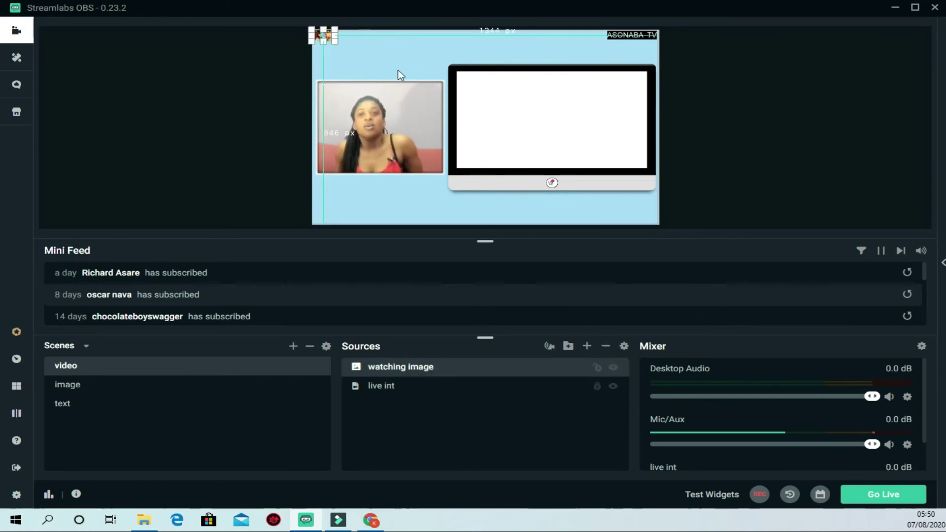
click(597, 368)
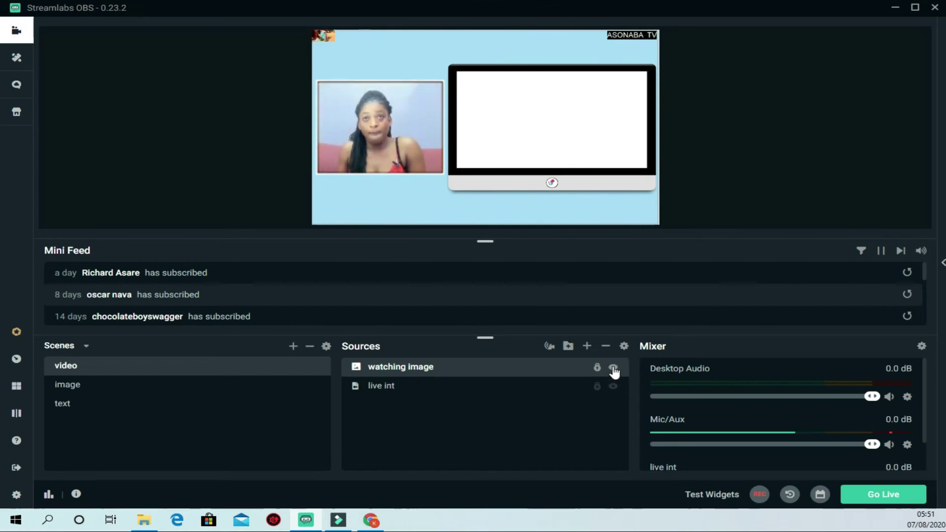
- Place "live int" above "watching image" in the source order, and toggle each source's visibility off and back on
click(613, 368)
click(613, 368)
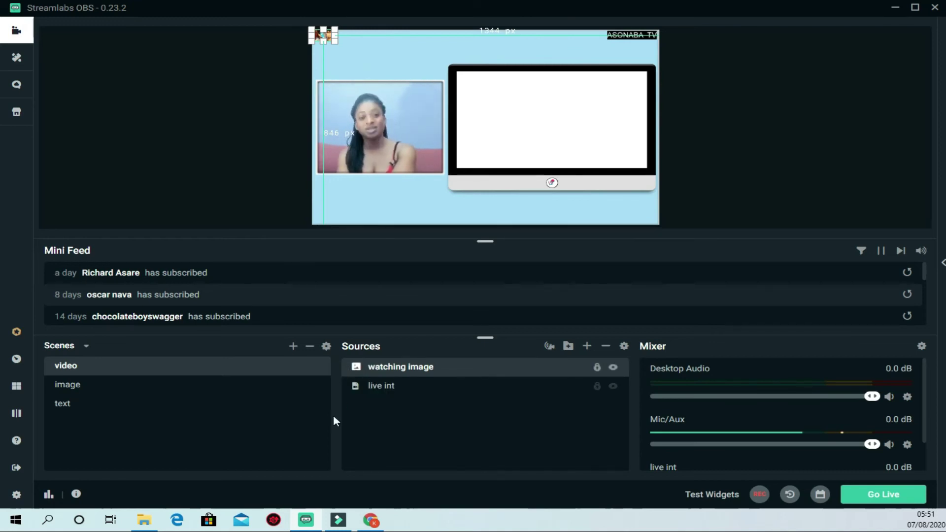
drag(357, 449, 371, 428)
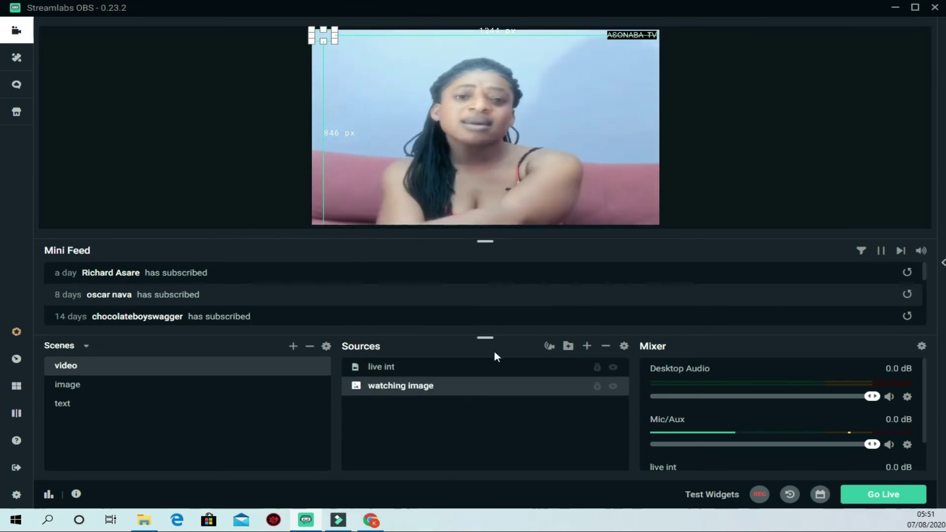
click(613, 368)
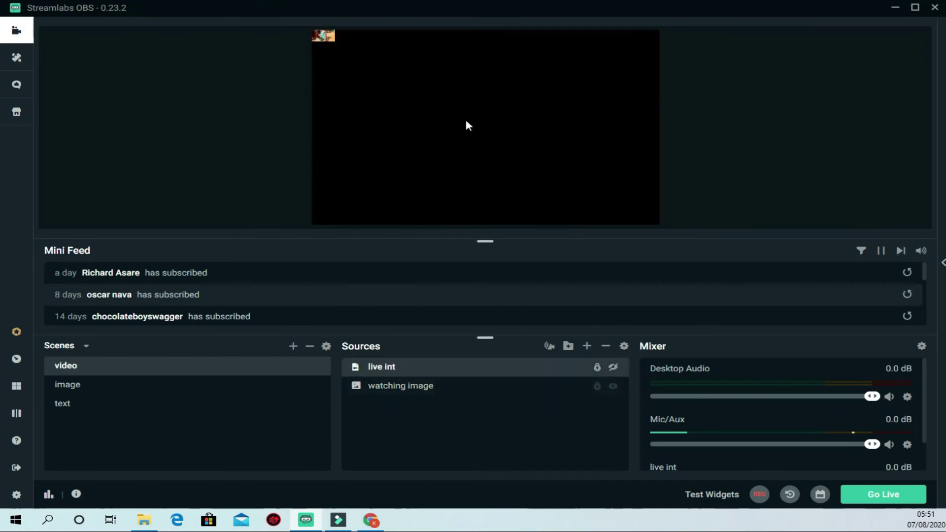
click(613, 368)
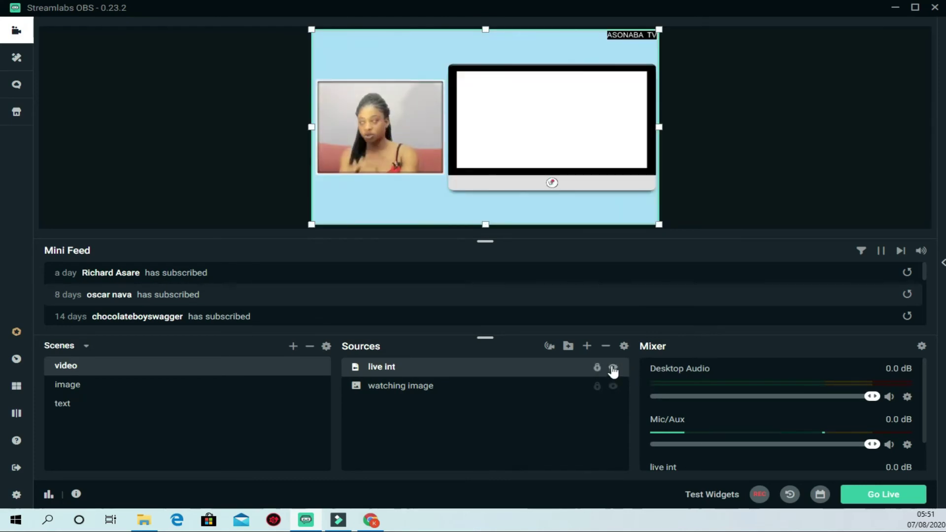
- Turn on Studio Mode and enlarge the unlocked "live int" source in the edit view, extending it past the canvas's right edge
click(17, 414)
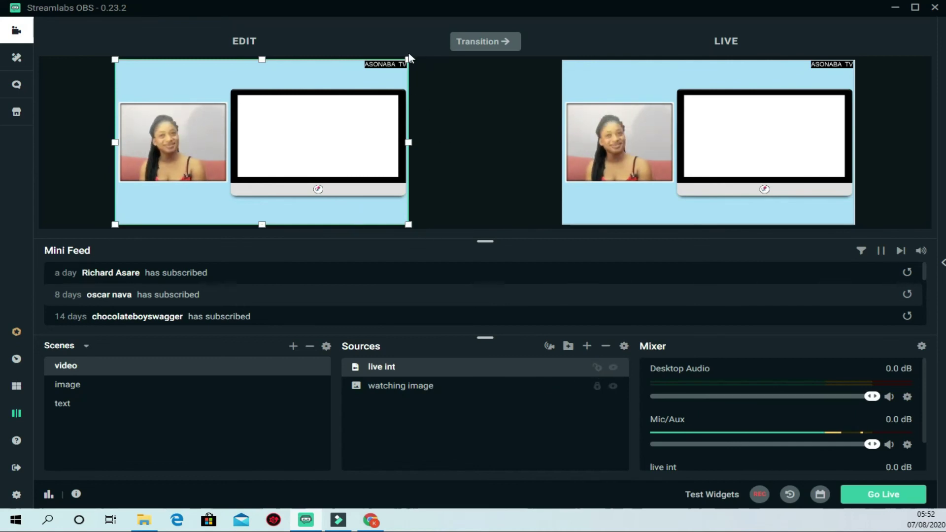
drag(408, 59, 419, 53)
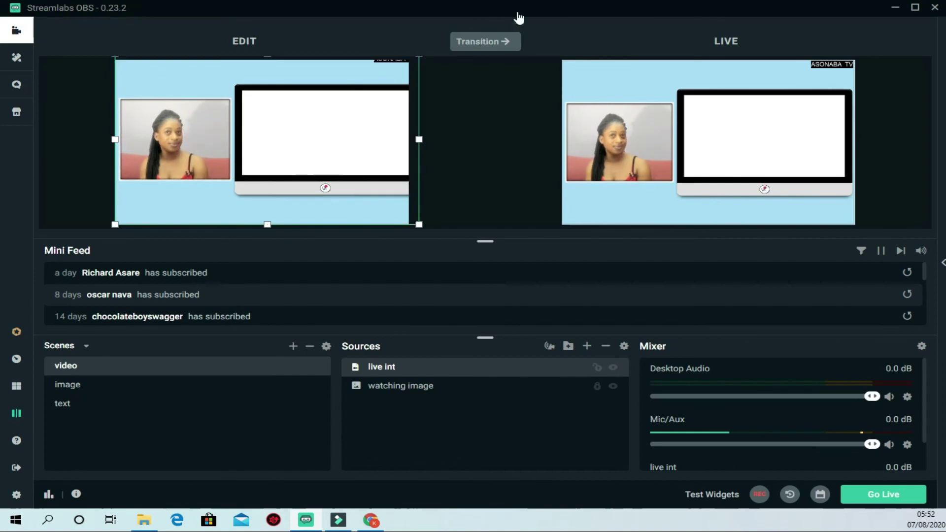
drag(289, 209, 610, 243)
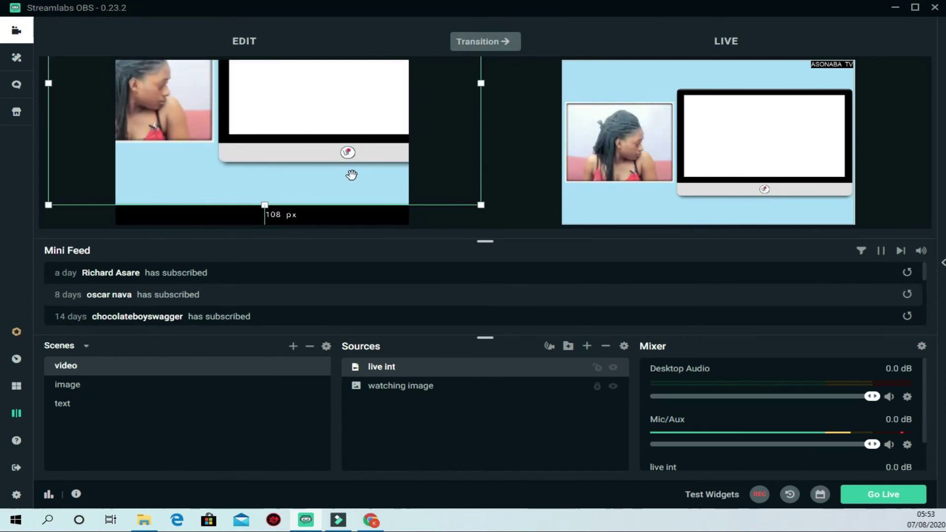
drag(294, 102, 368, 151)
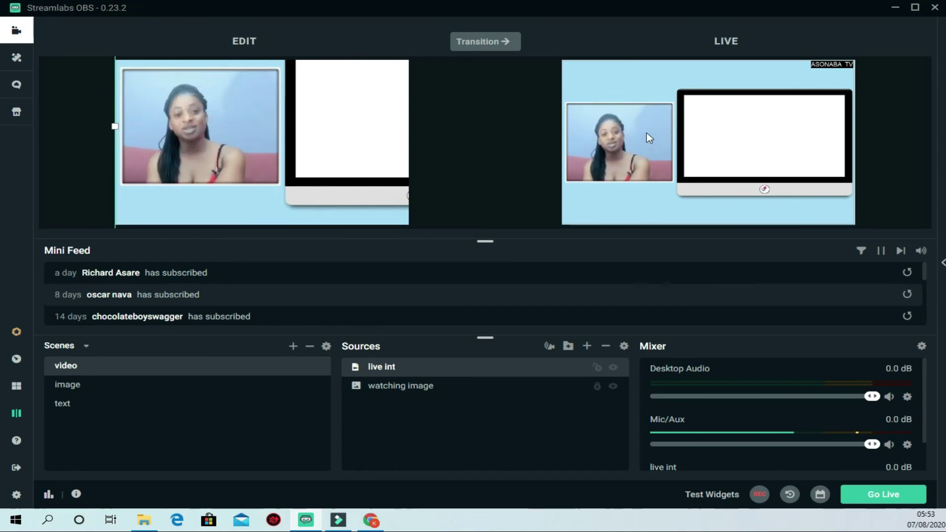
- Transition the edited "video" scene to live, followed by the "image" scene and the "text" scene
click(485, 42)
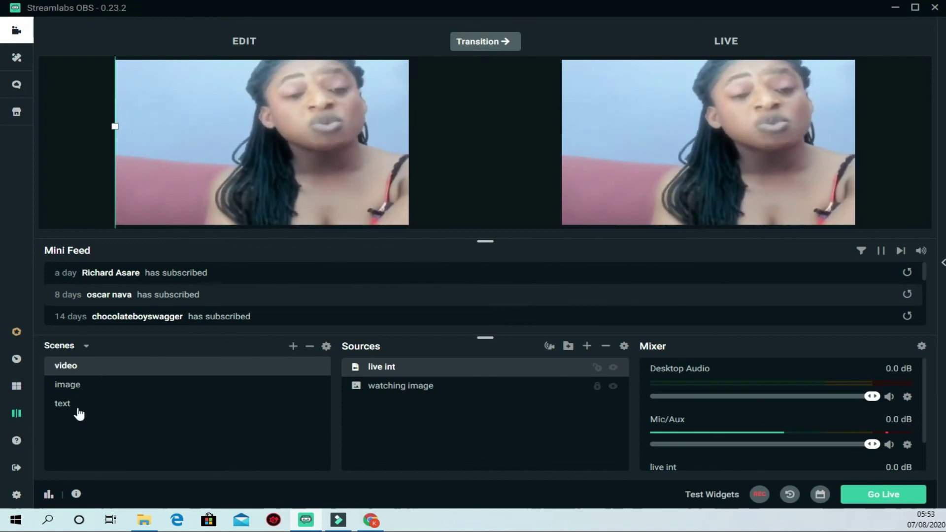
click(75, 388)
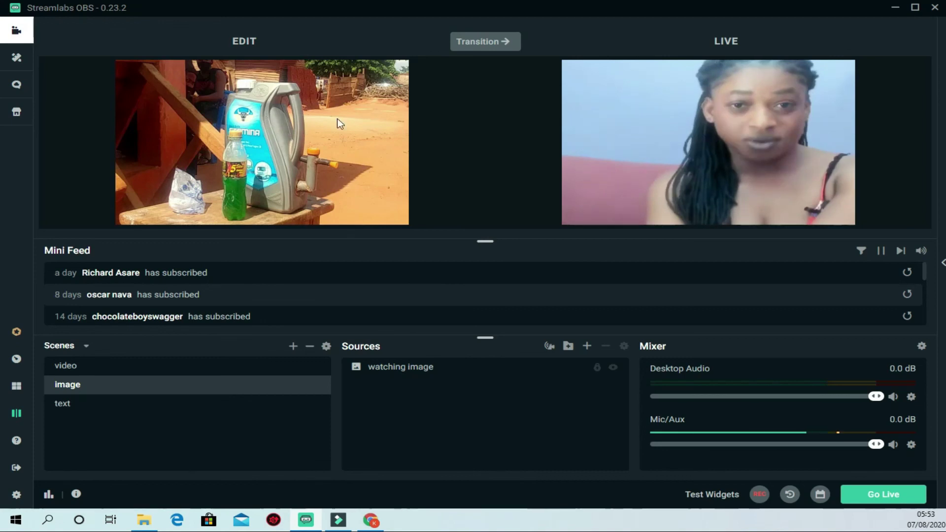
click(482, 41)
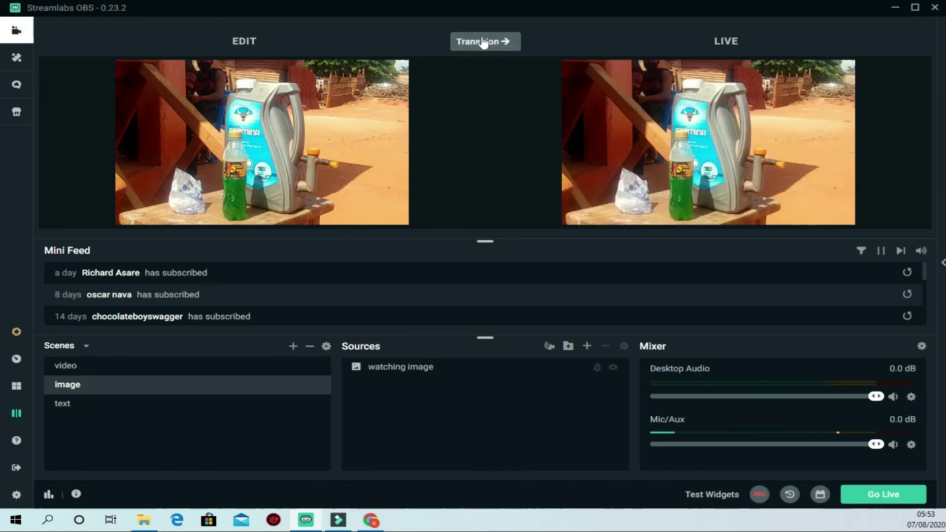
click(61, 405)
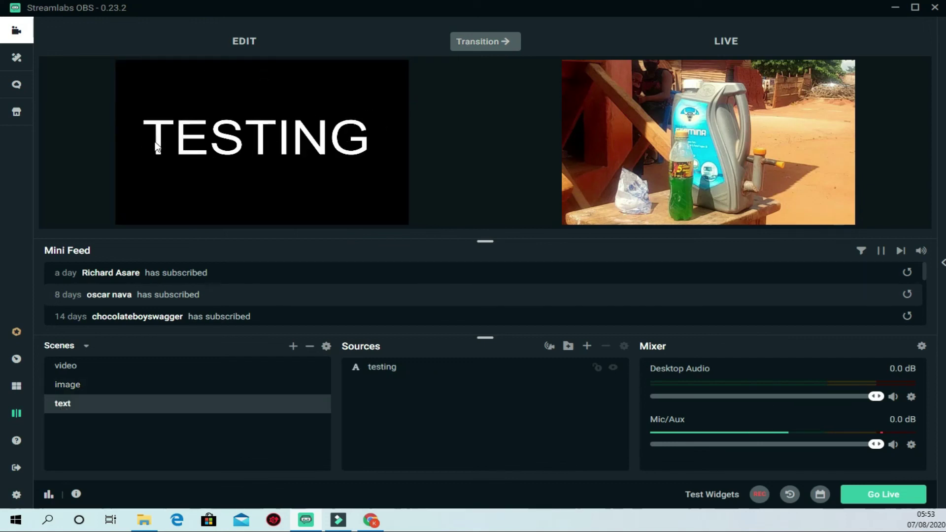
click(485, 44)
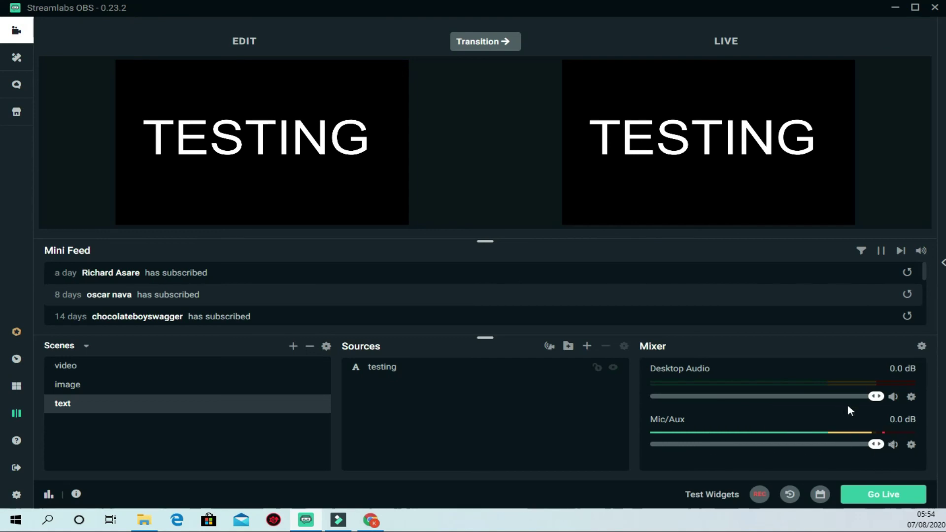
- Bring the "video" scene back into the edit view and transition it to live, with the "live int" audio channel in view
click(82, 365)
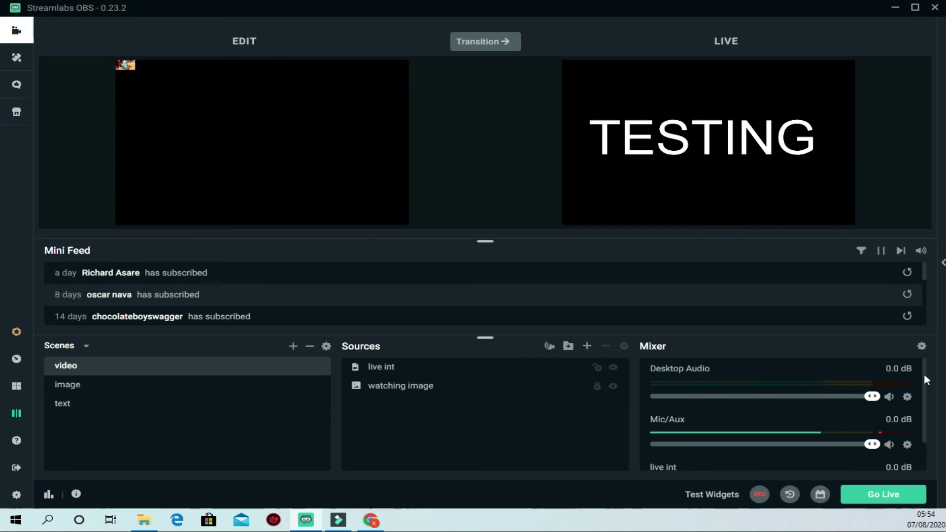
drag(923, 374, 927, 404)
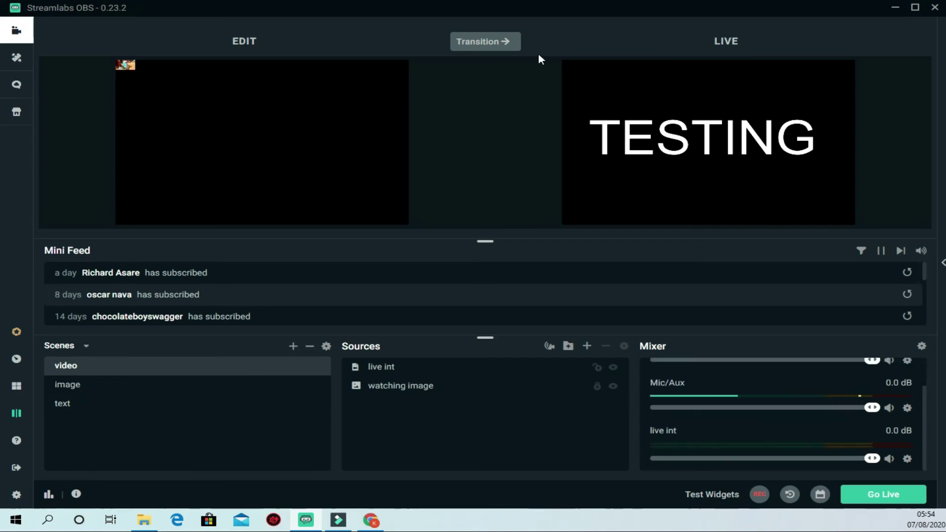
click(482, 40)
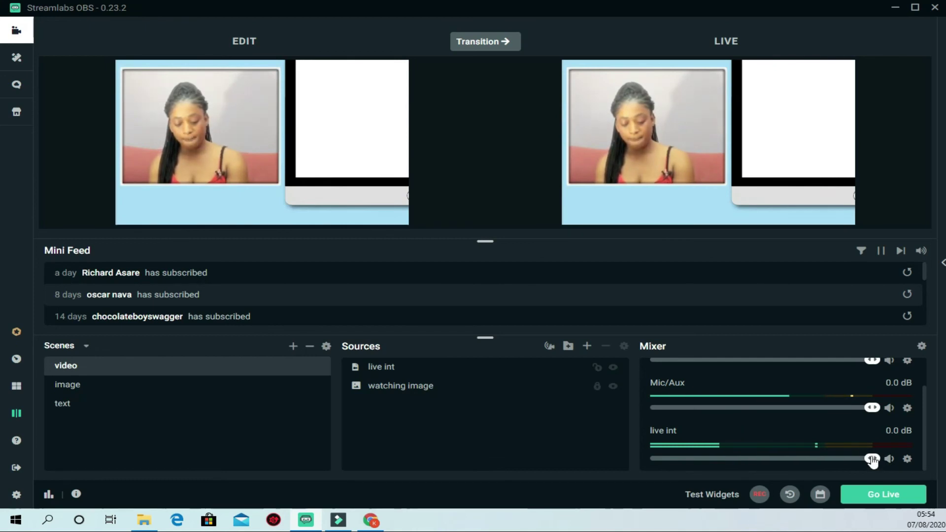
- Mute and unmute the "live int" audio, and mute the Mic/Aux channel
click(889, 459)
click(890, 459)
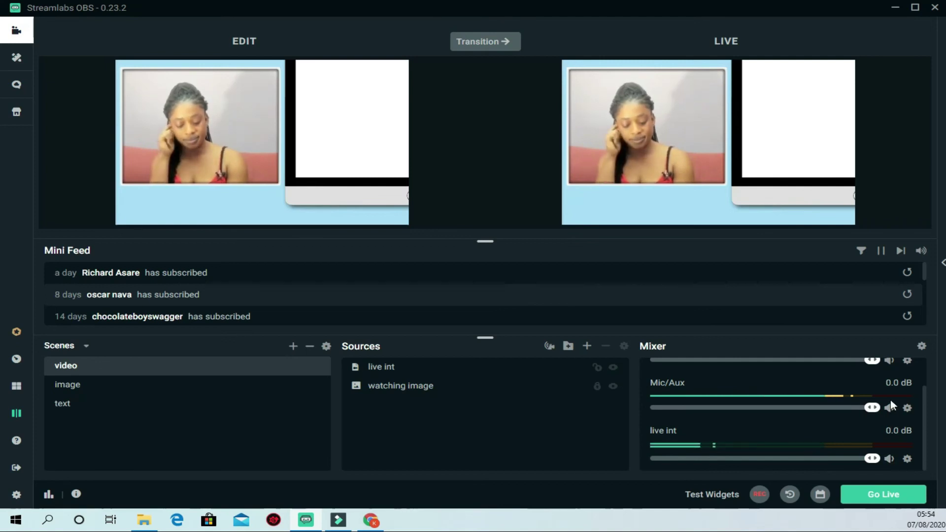
click(889, 408)
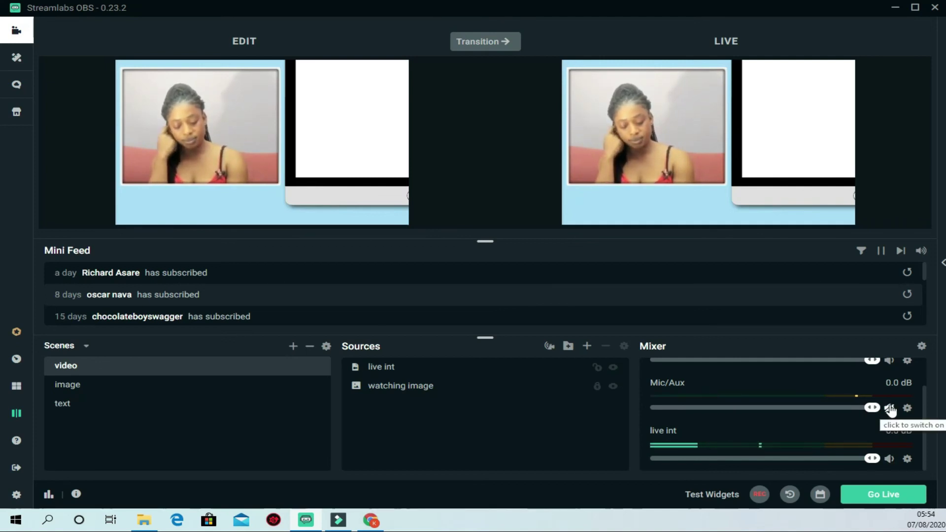